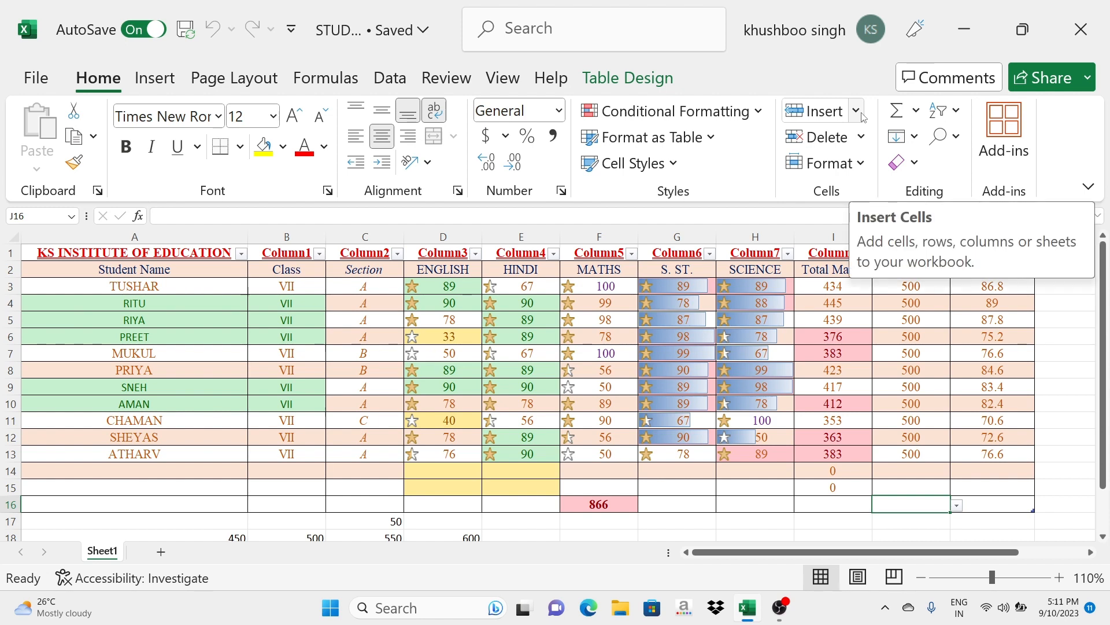
Step: Insert a blank sheet row above row 6 of the student marks table
click(8, 337)
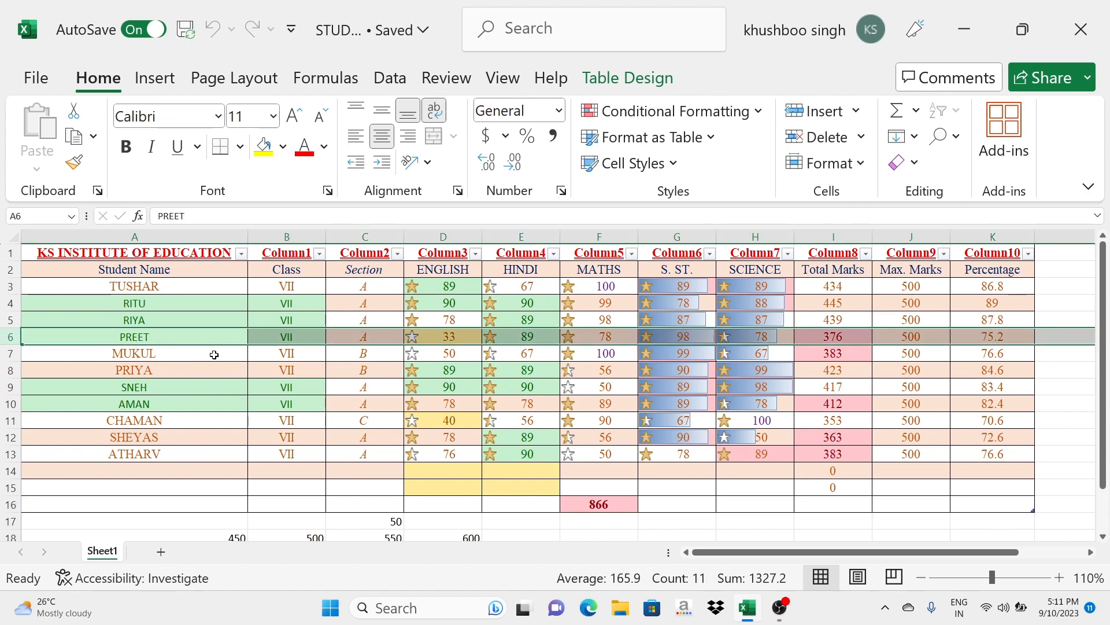
click(1060, 577)
click(1059, 577)
click(1059, 578)
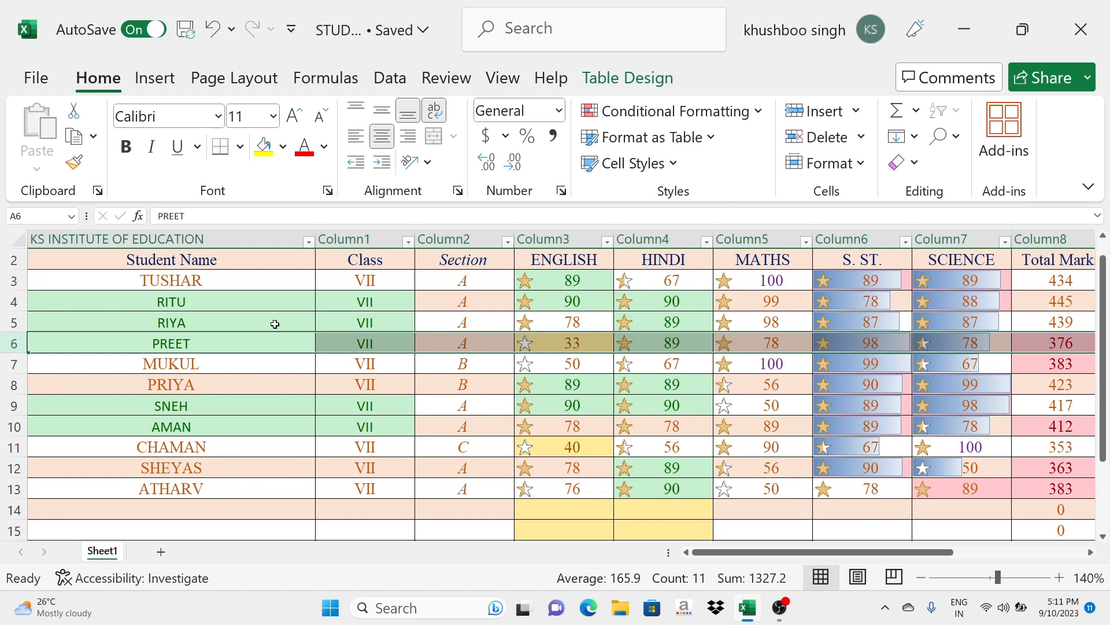
click(855, 113)
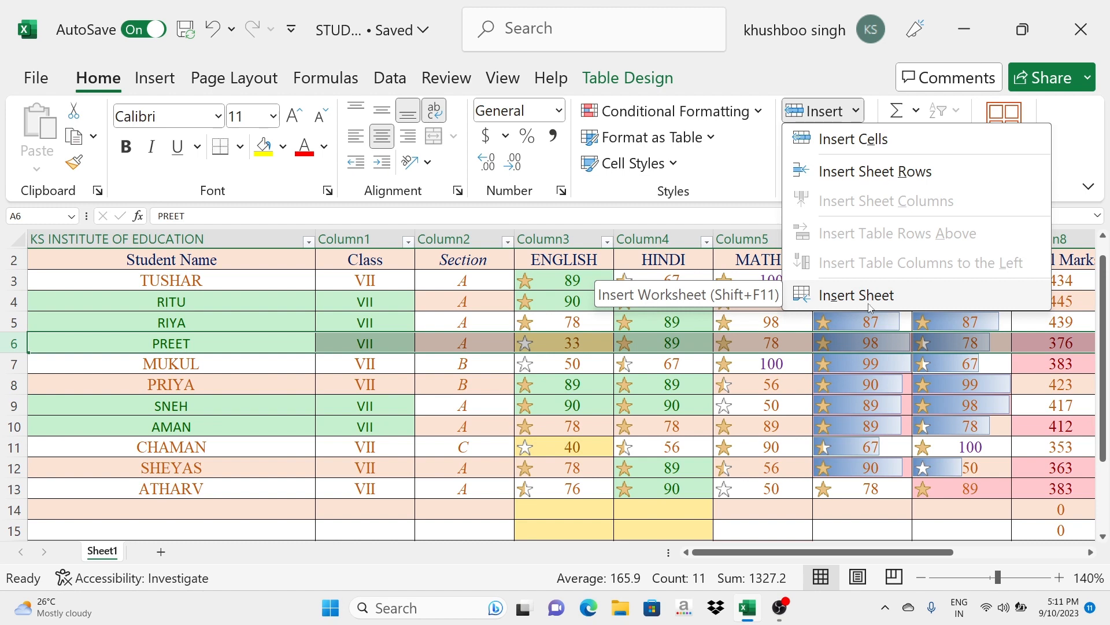
click(872, 171)
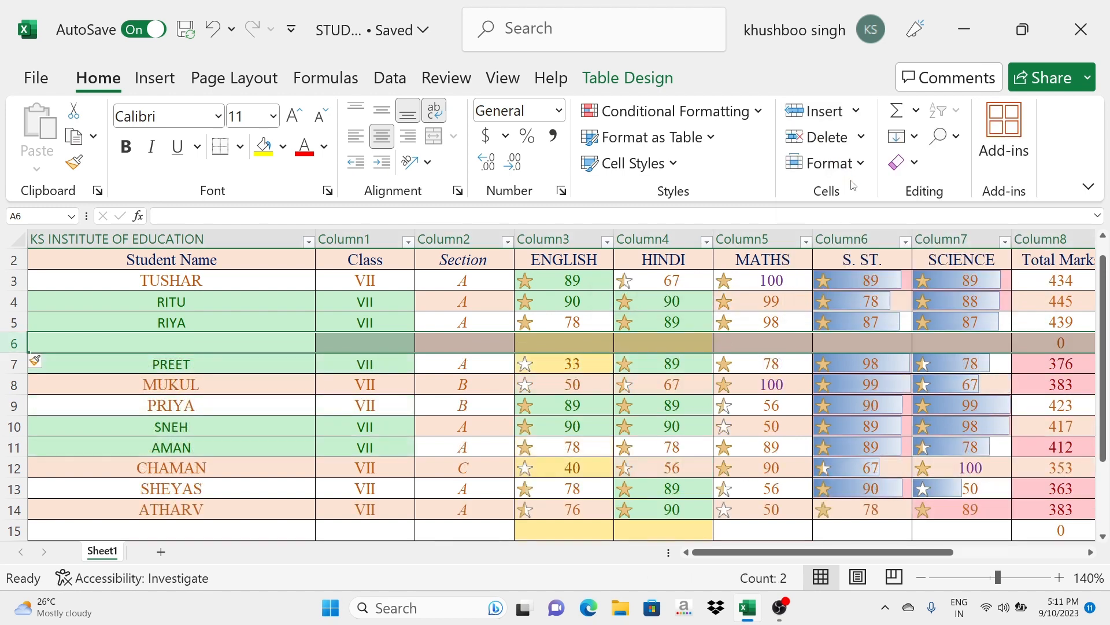
click(857, 111)
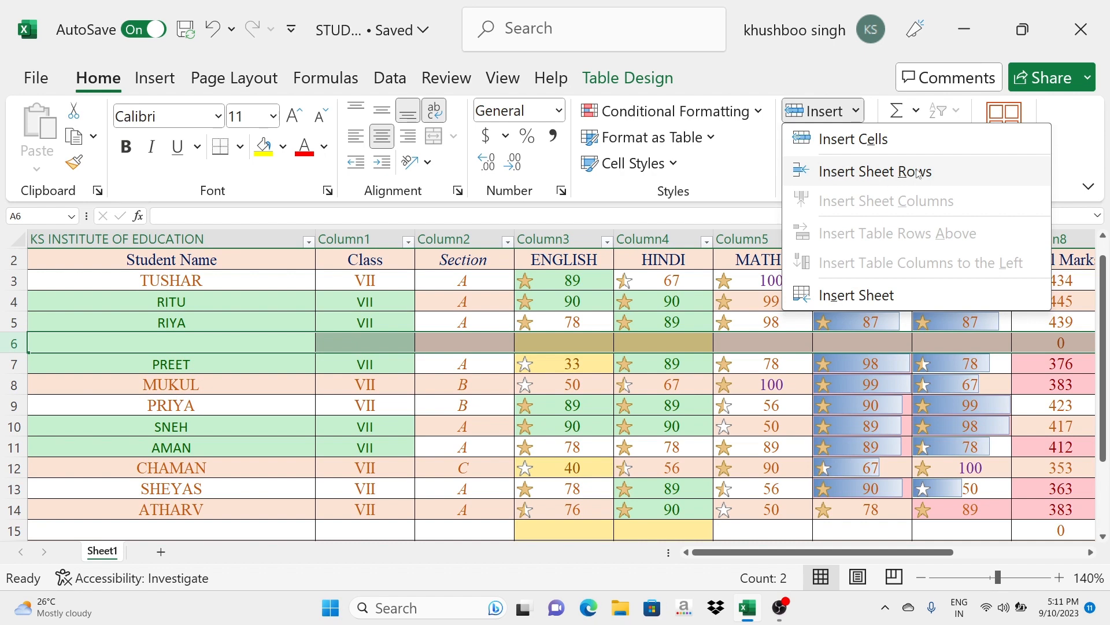
click(199, 343)
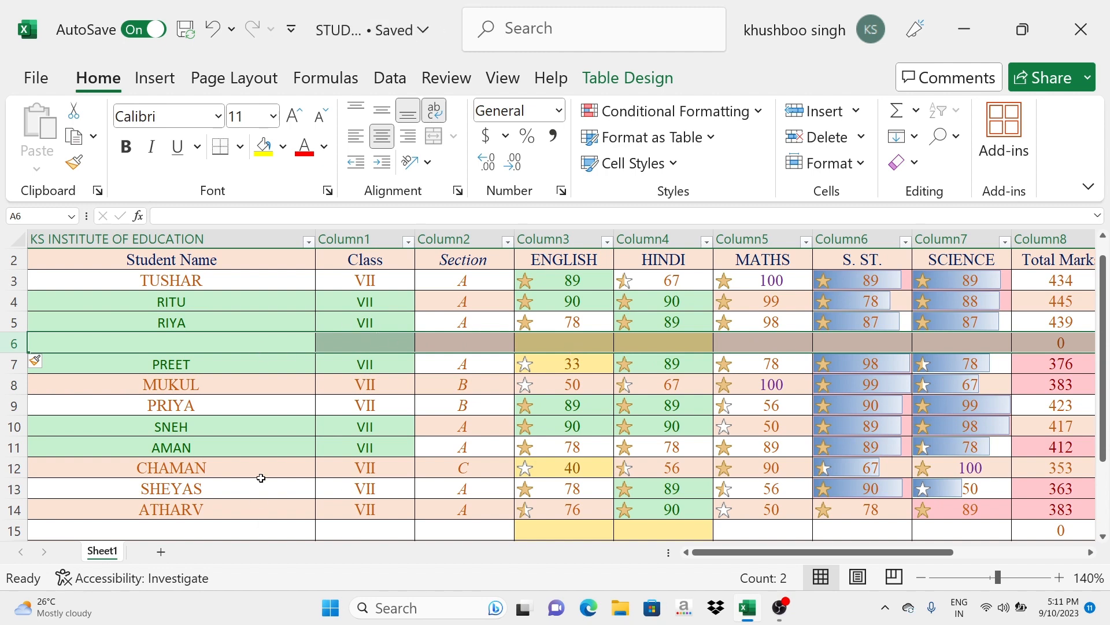
Step: Examine the Total Marks and Percentage formulas in the blank row 6
drag(752, 553, 811, 557)
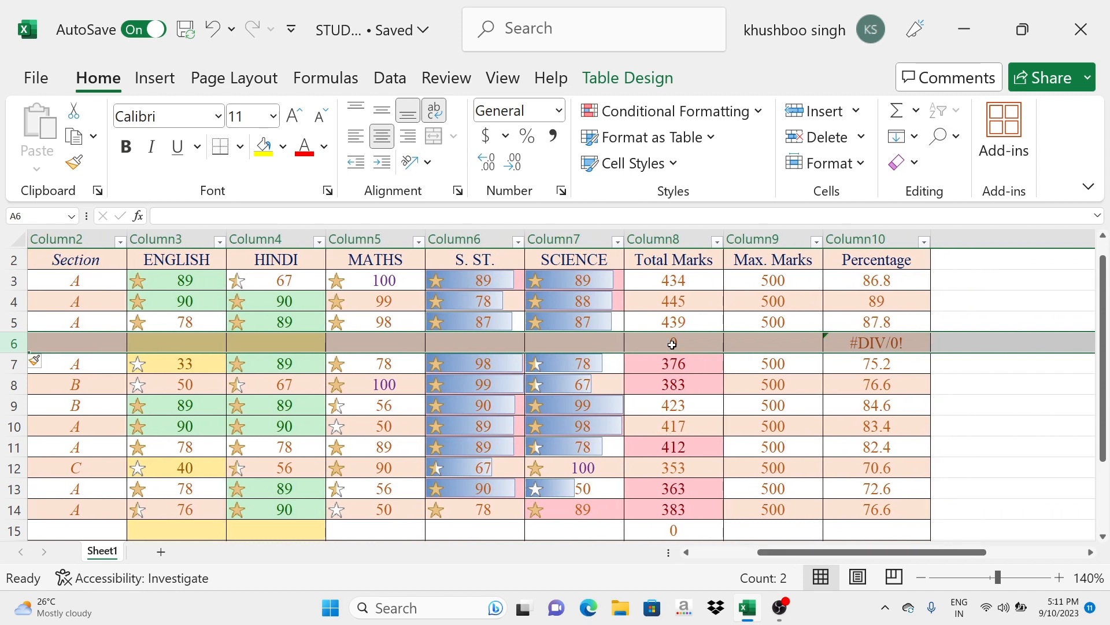
click(672, 344)
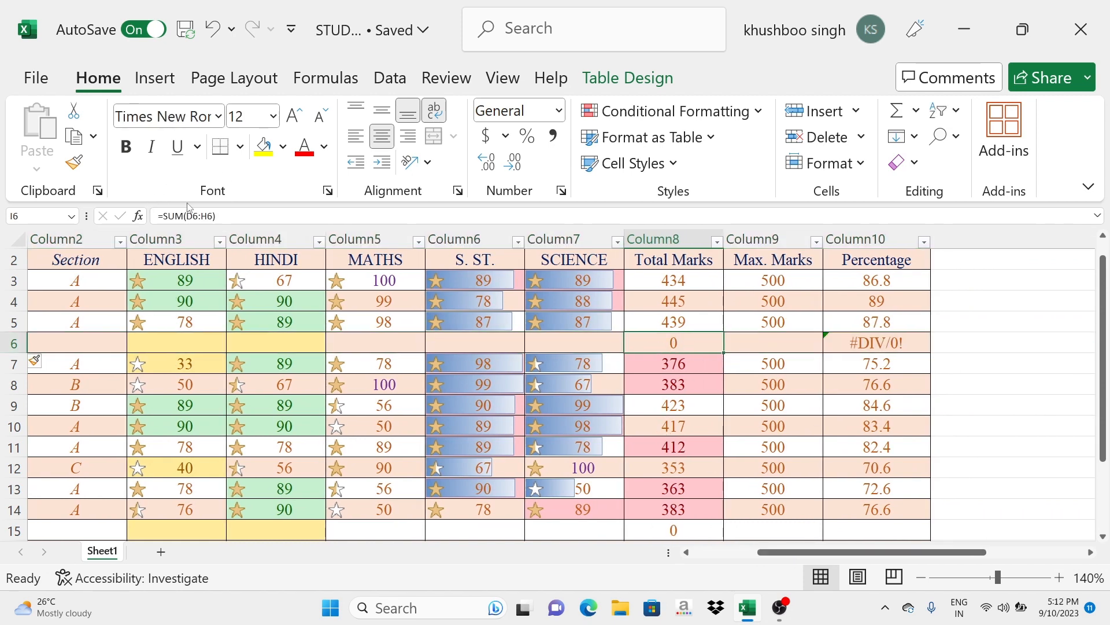
click(877, 347)
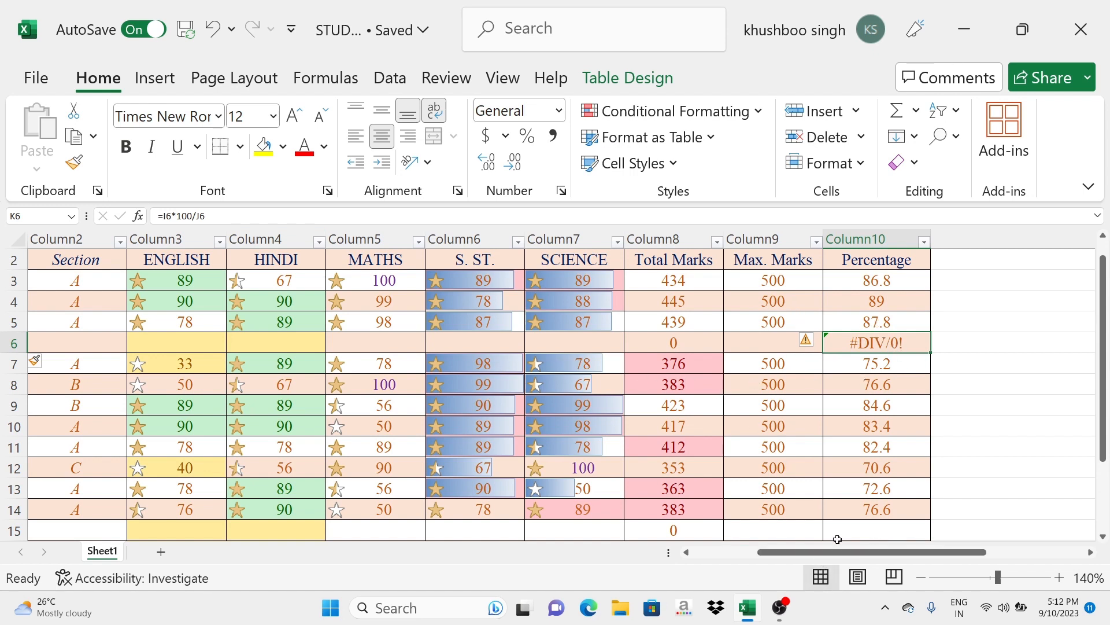
drag(838, 552, 774, 553)
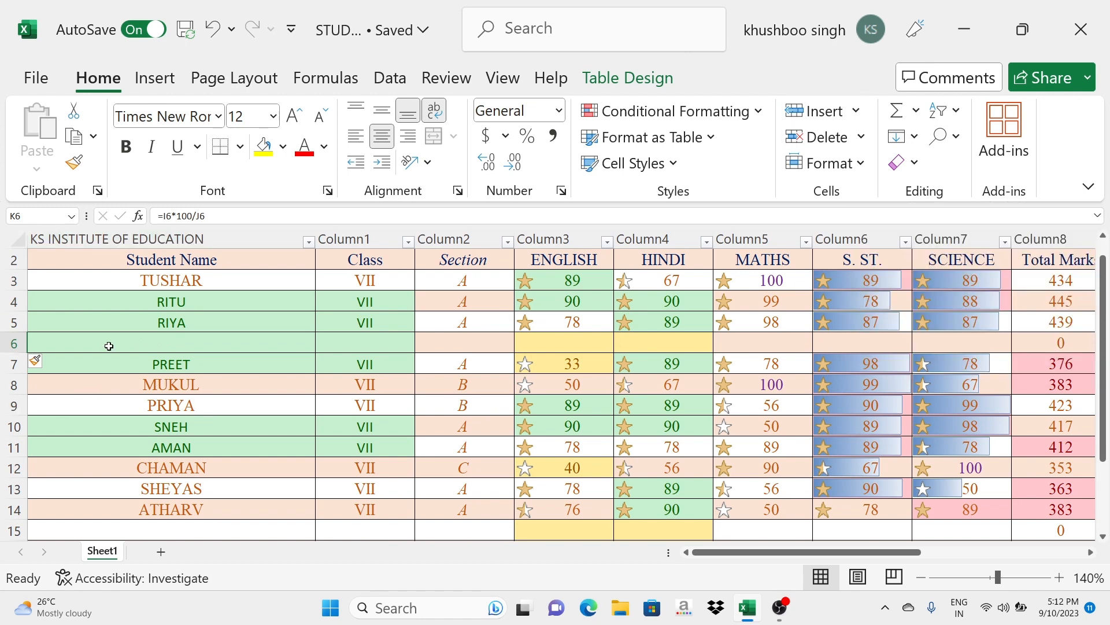
Step: Delete the blank row 6 from the marks table
click(13, 344)
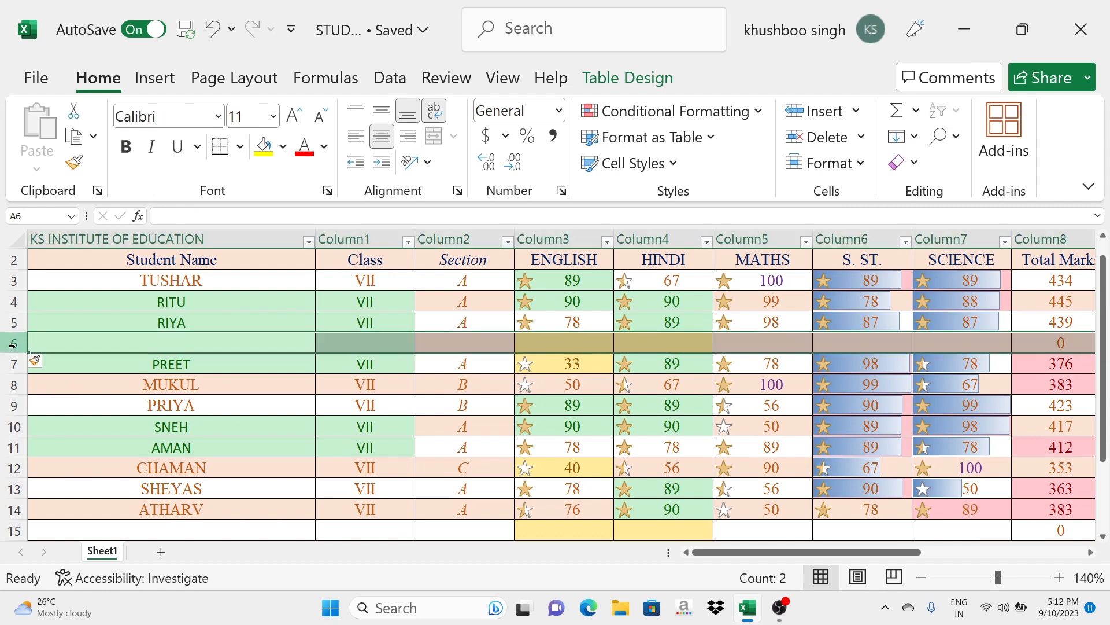
click(861, 139)
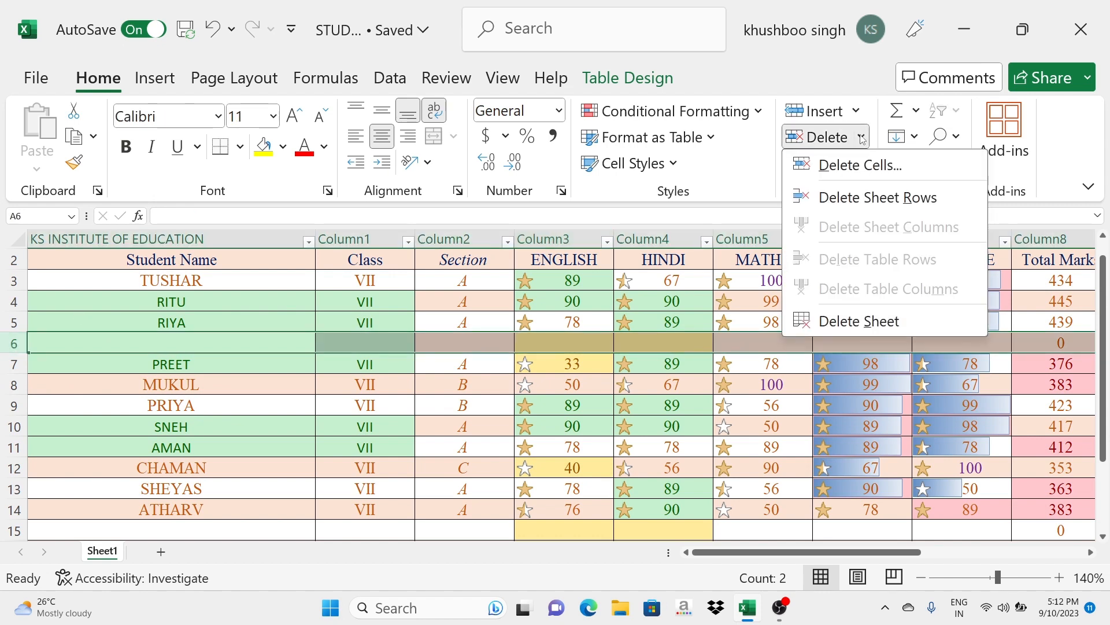
click(849, 166)
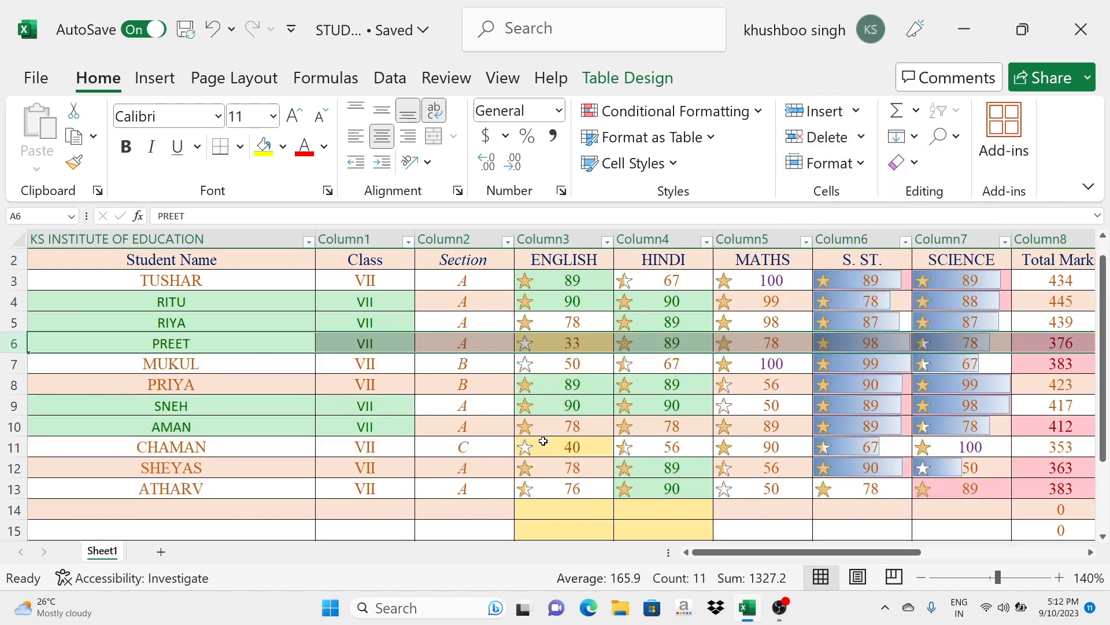
click(545, 463)
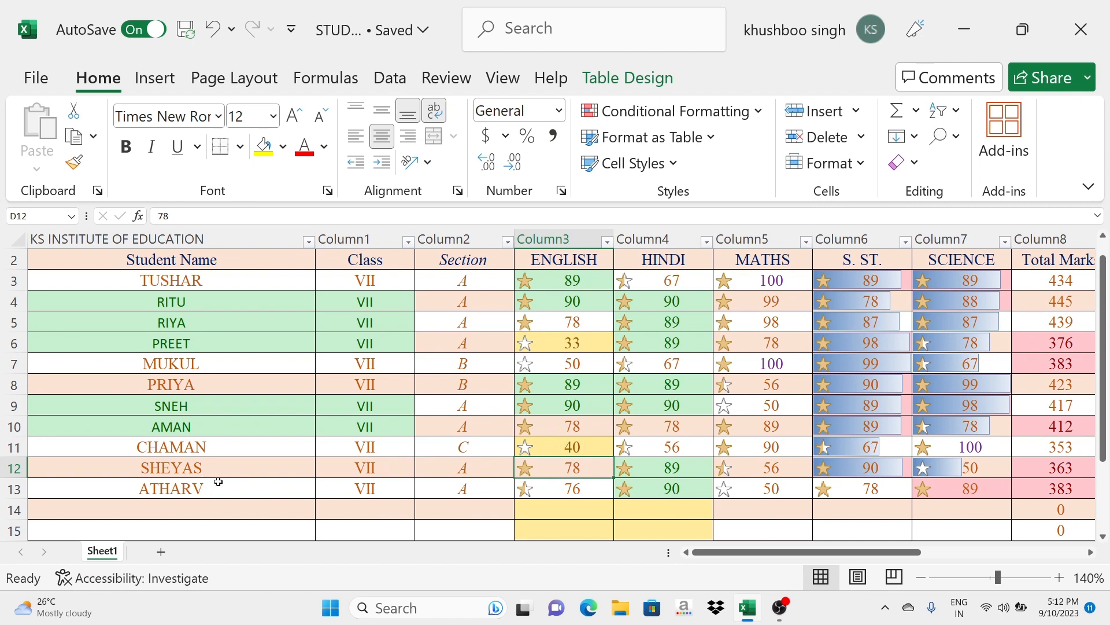
Step: Delete the two empty student rows 14 and 15 beneath the last student
scroll(59, 515, down, 2)
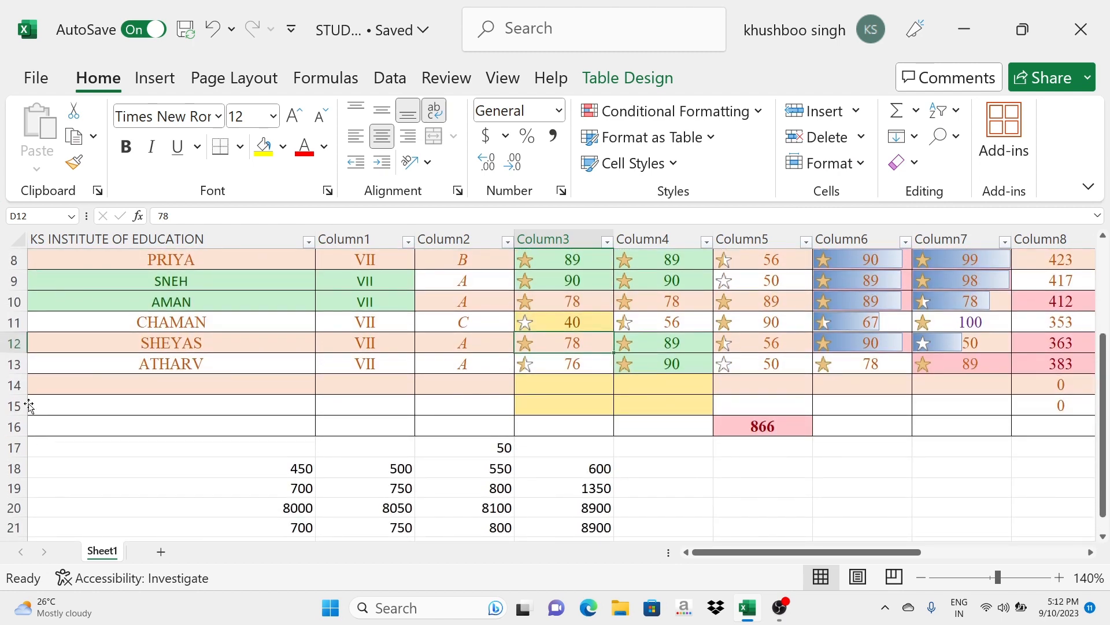
click(17, 394)
drag(17, 399, 17, 408)
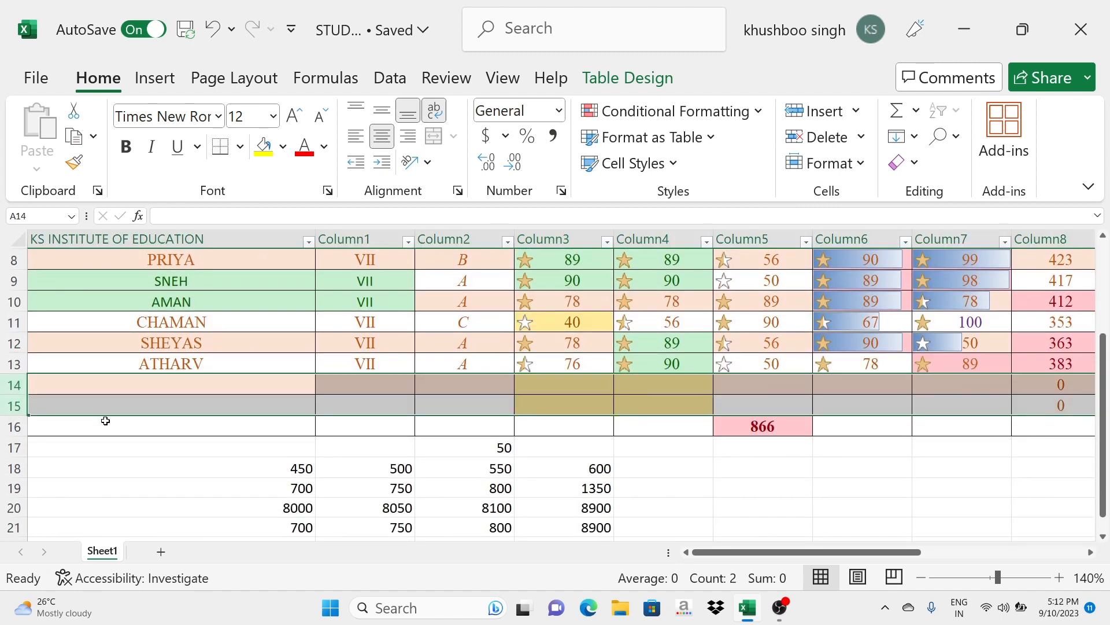
click(864, 137)
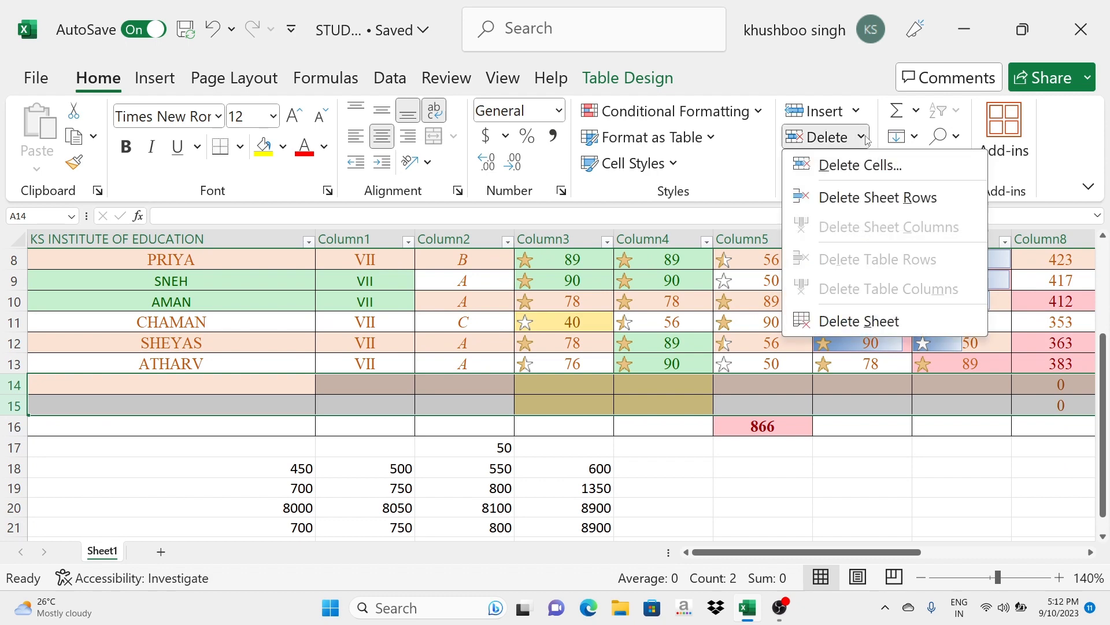
click(861, 199)
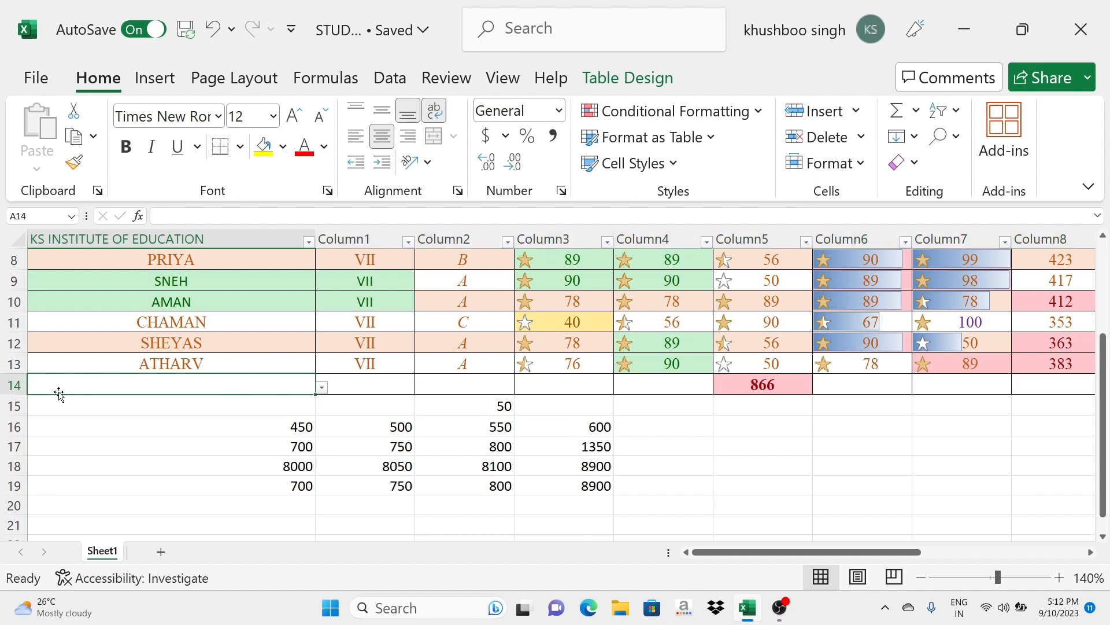
Step: Delete row 14, which holds only the MATHS column total
click(10, 385)
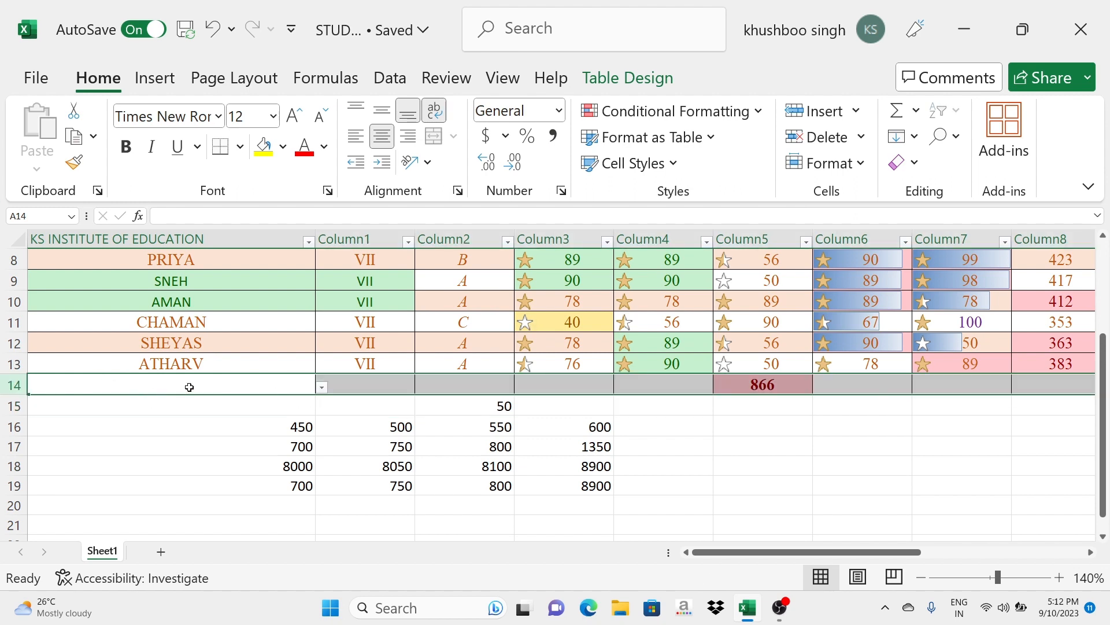
right_click(256, 386)
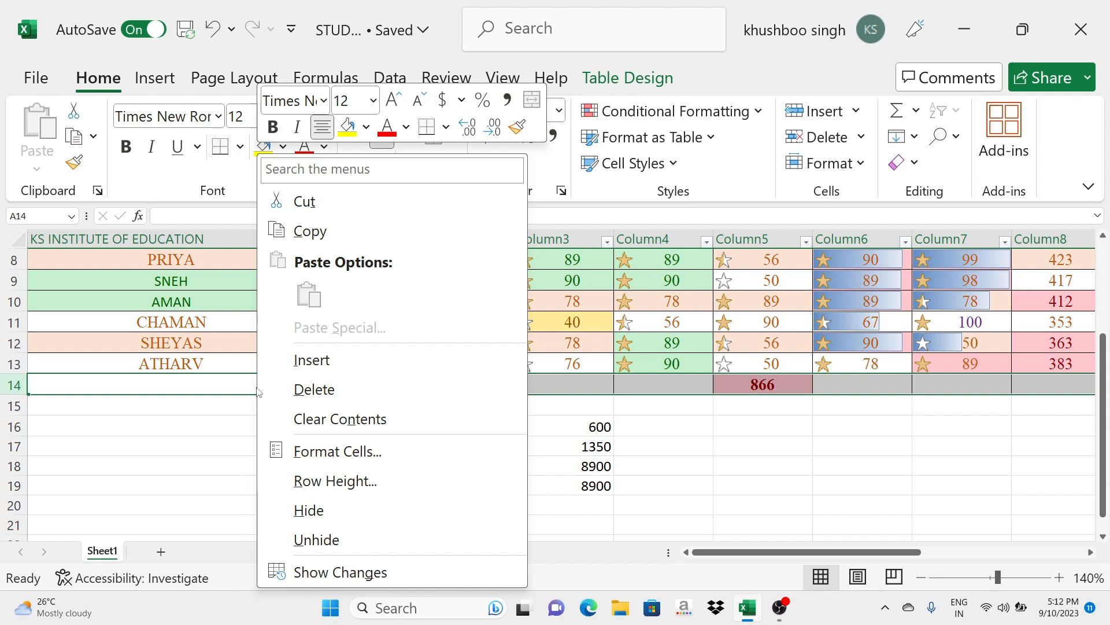
click(314, 390)
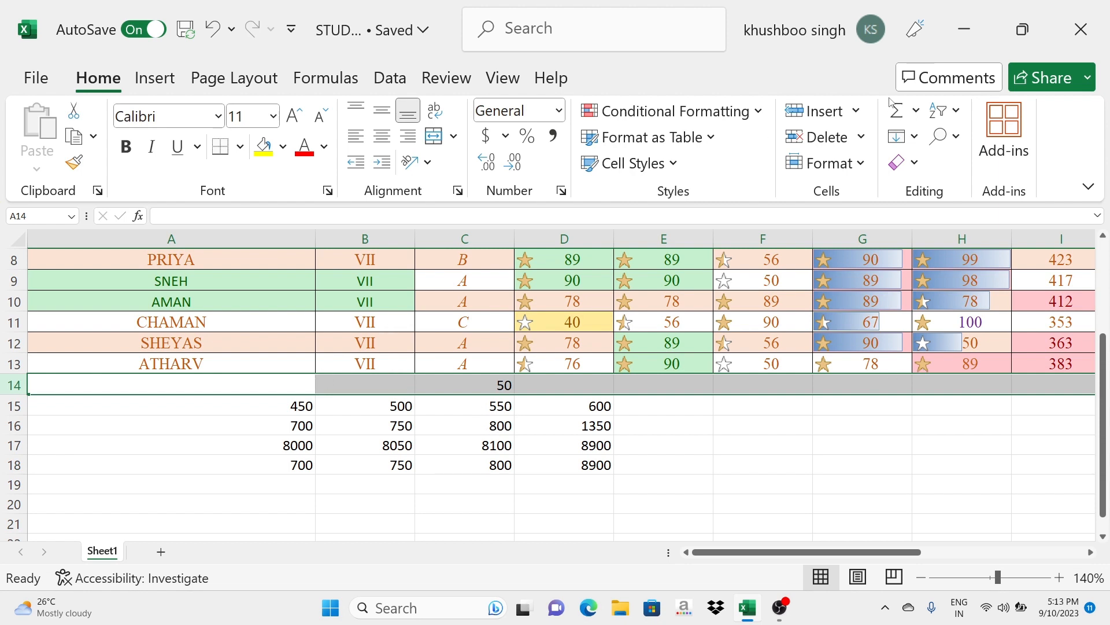
right_click(398, 391)
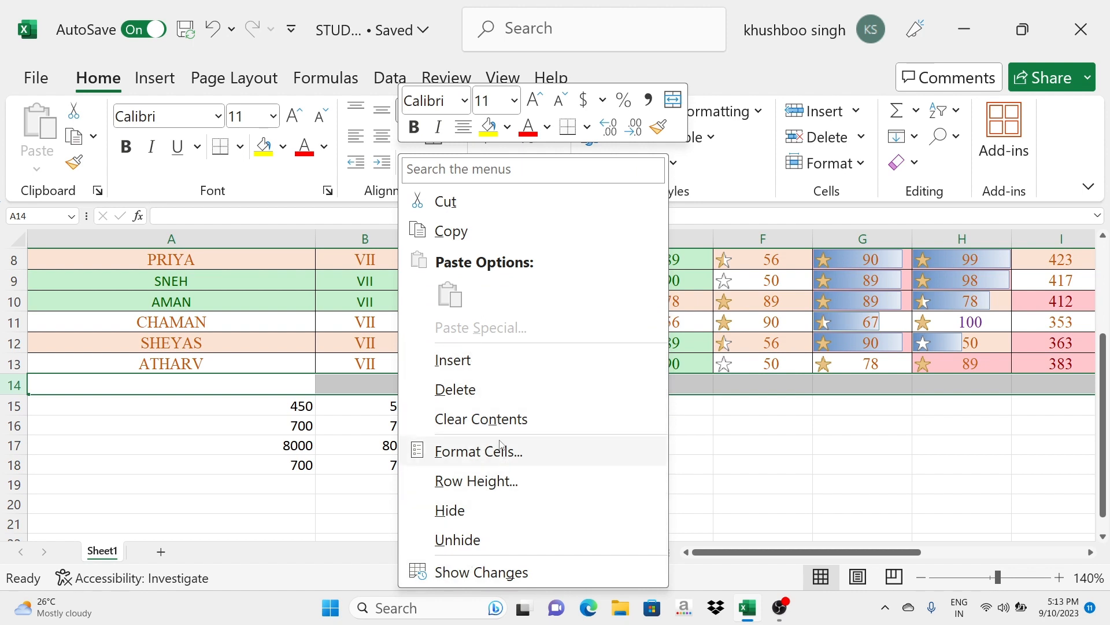
click(856, 165)
click(411, 364)
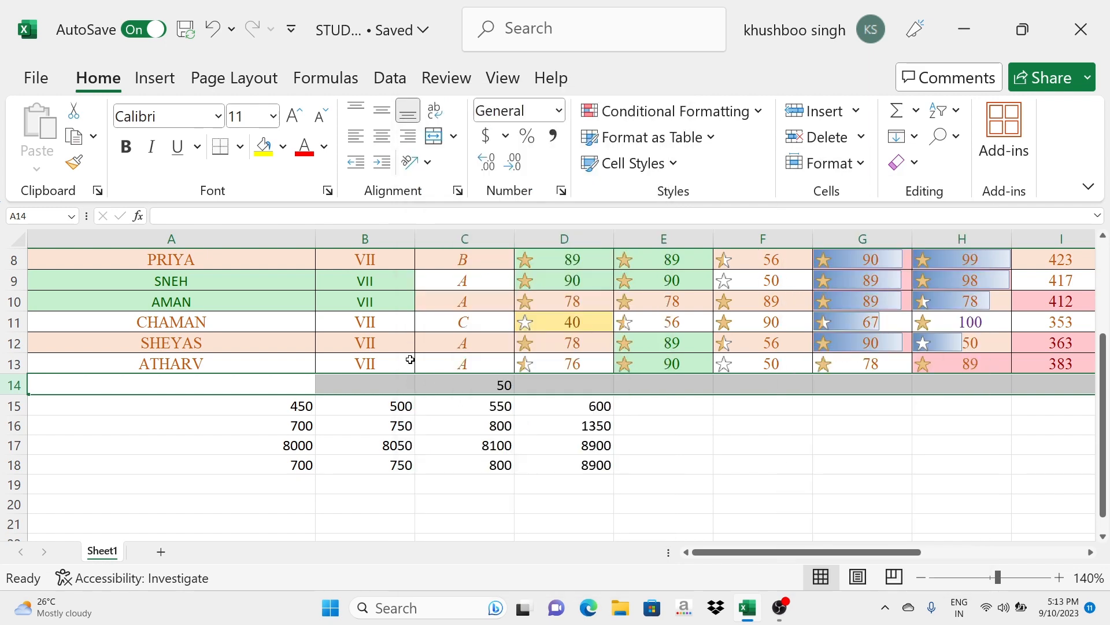
Step: Copy the marks table range A2:H13 and paste it at cell A1 of a new worksheet
scroll(407, 393, up, 3)
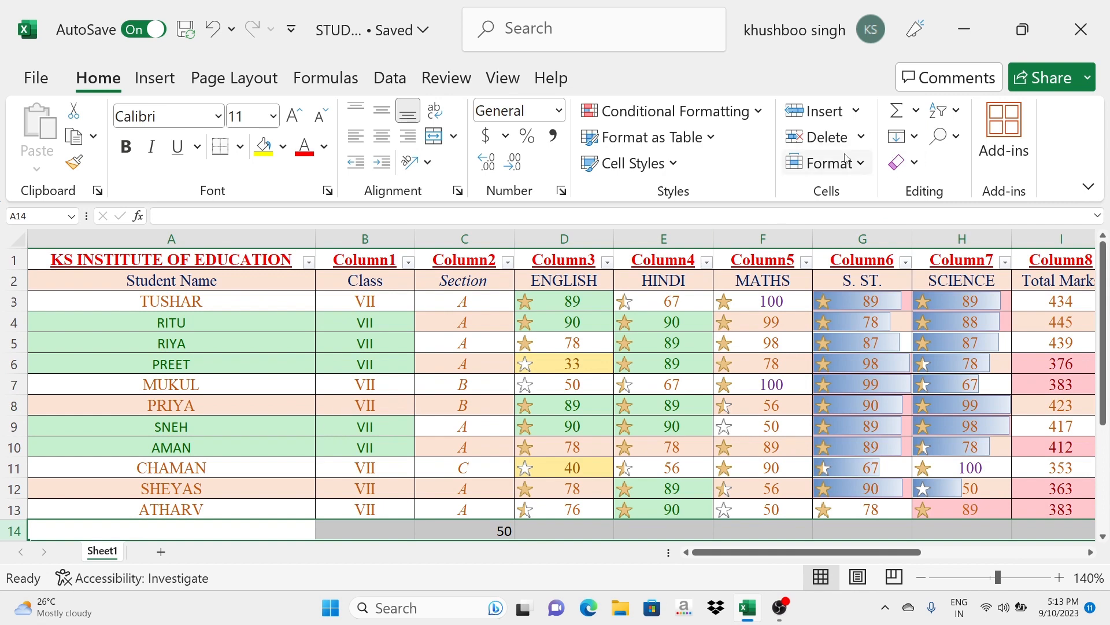
click(100, 258)
drag(100, 258, 953, 488)
click(282, 307)
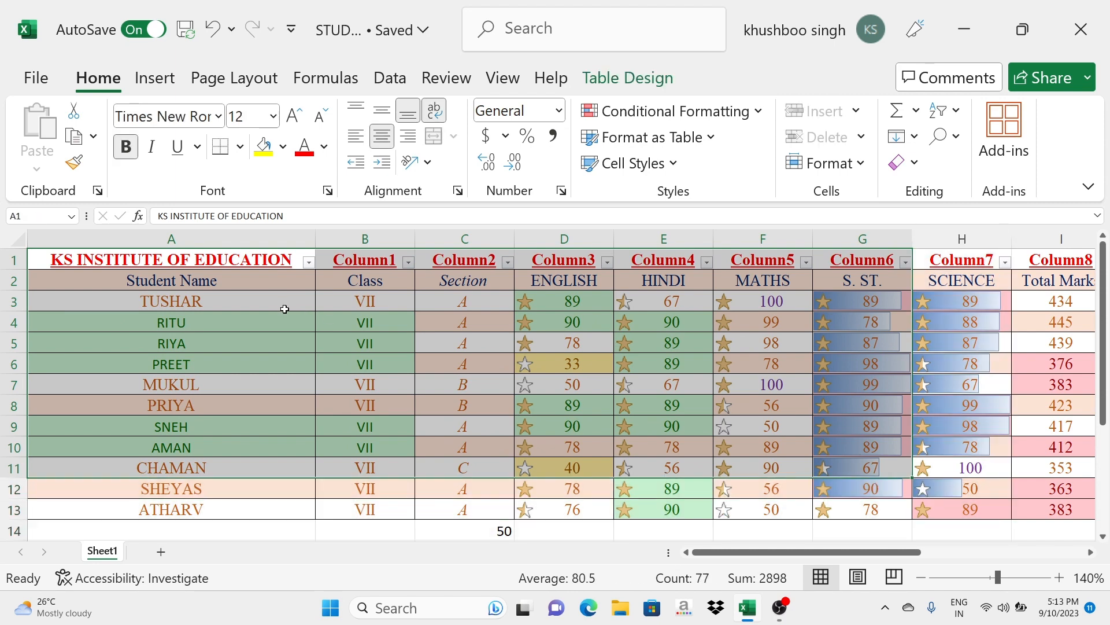
drag(149, 280, 942, 508)
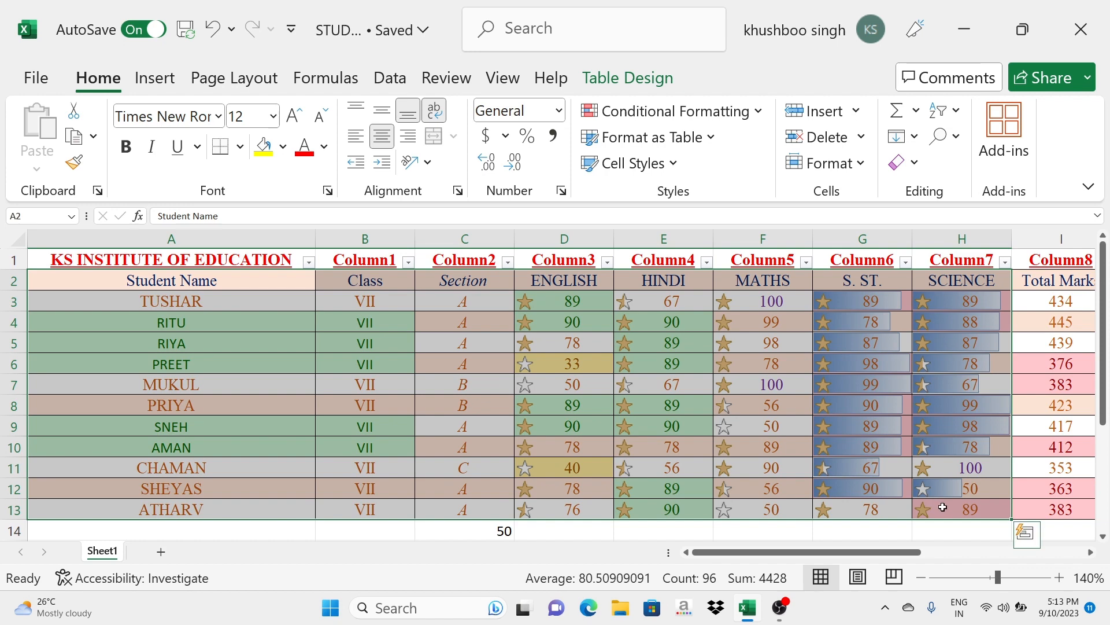
key(ctrl+c)
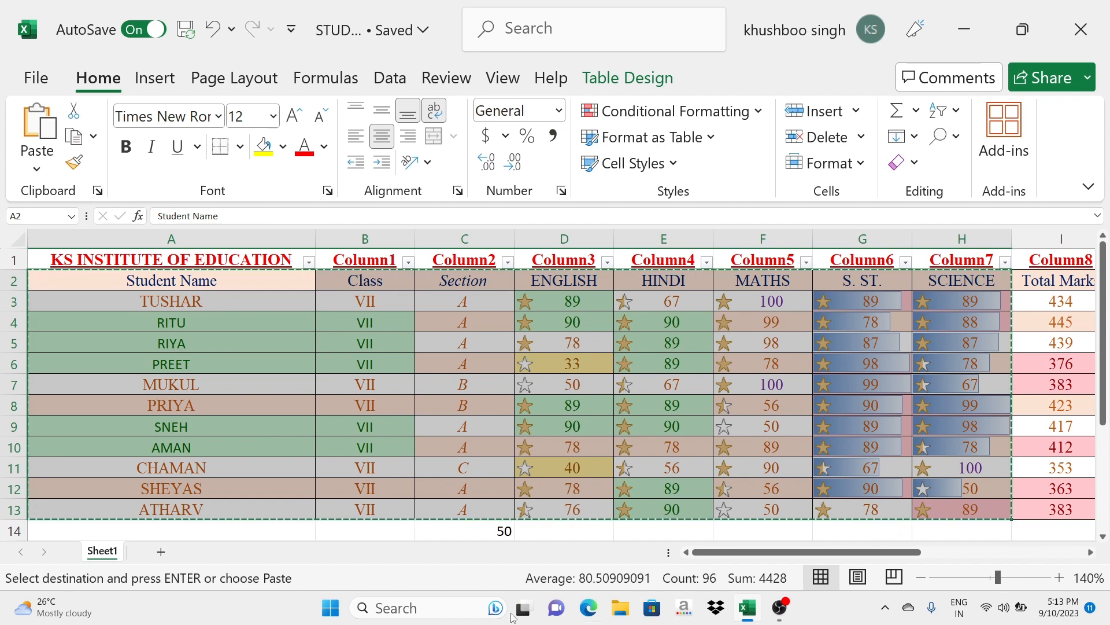
click(161, 552)
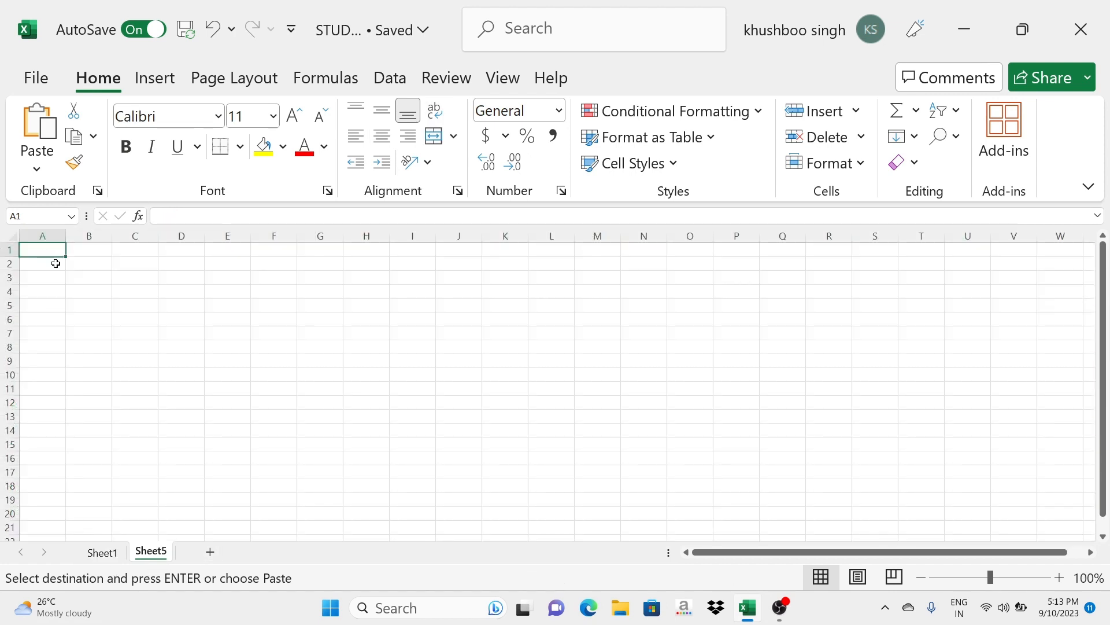
key(ctrl+v)
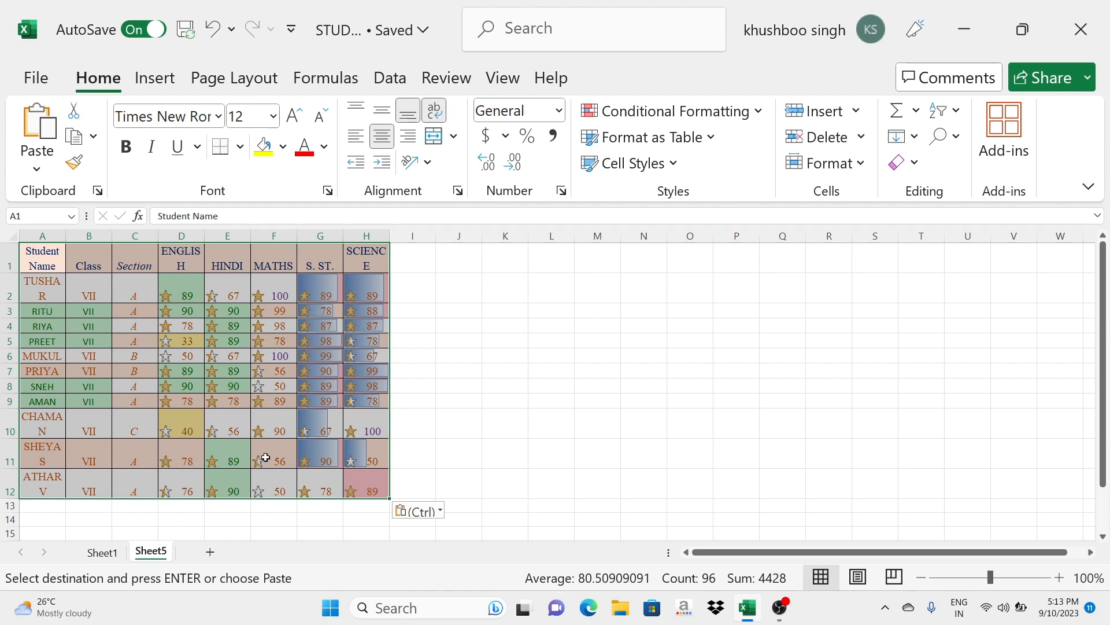
Step: Set a uniform row height for all rows of the pasted table A1:H12
click(1059, 578)
click(1059, 578)
click(1059, 577)
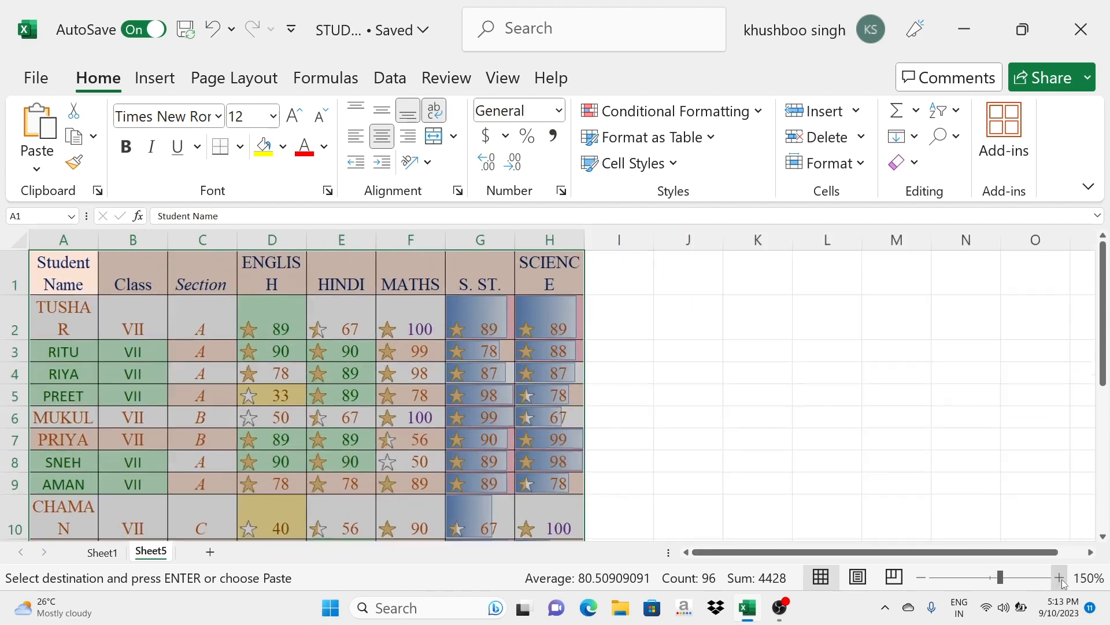
click(1060, 577)
click(1060, 578)
click(1059, 578)
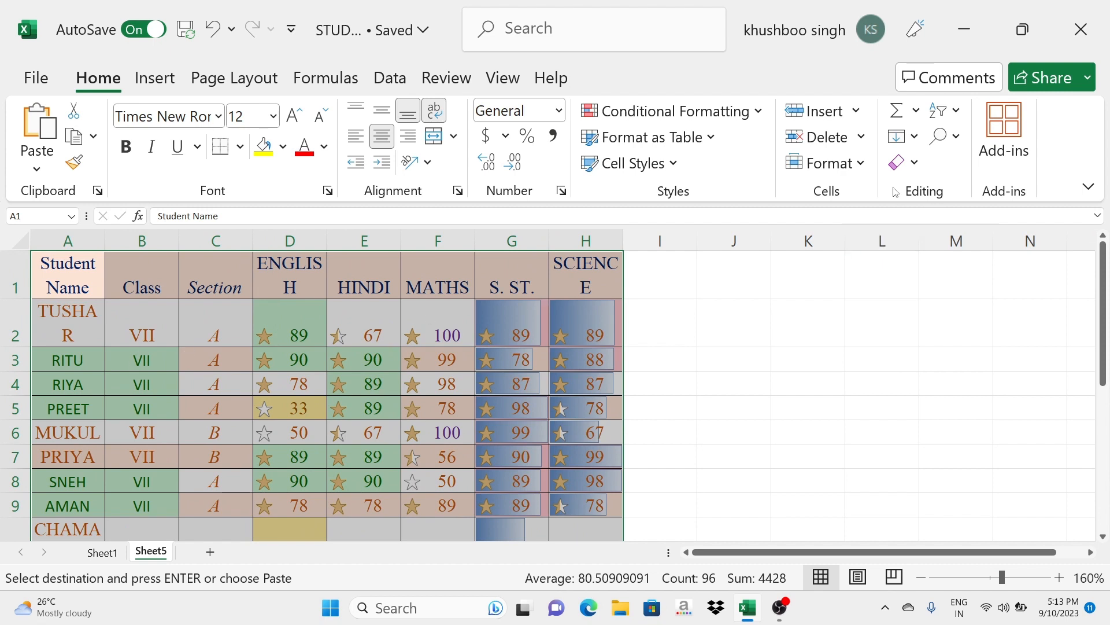
click(858, 167)
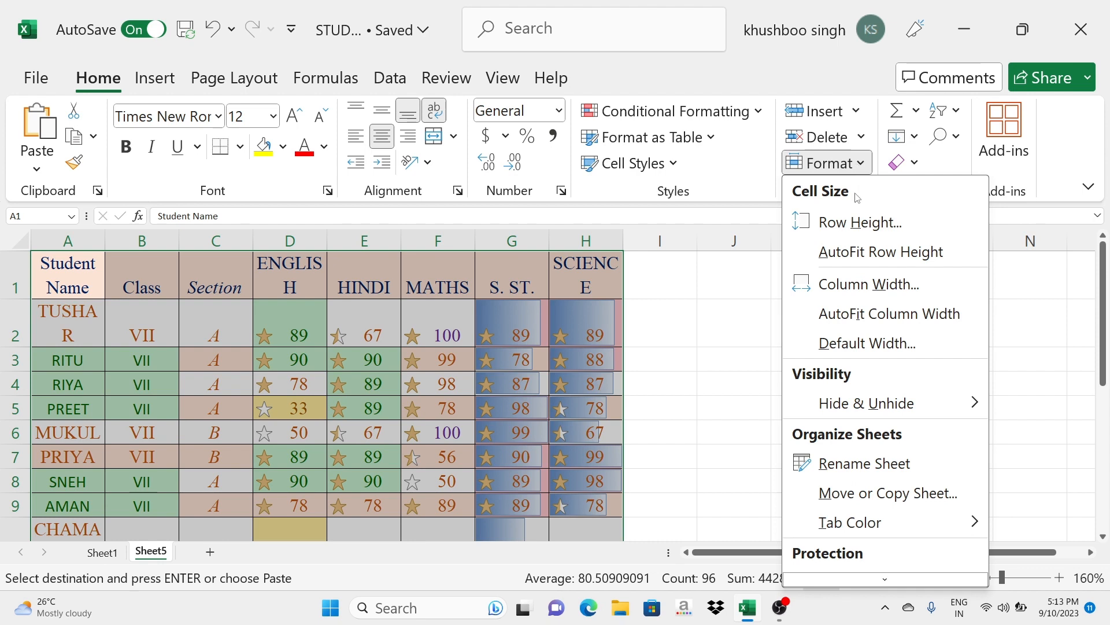
click(846, 231)
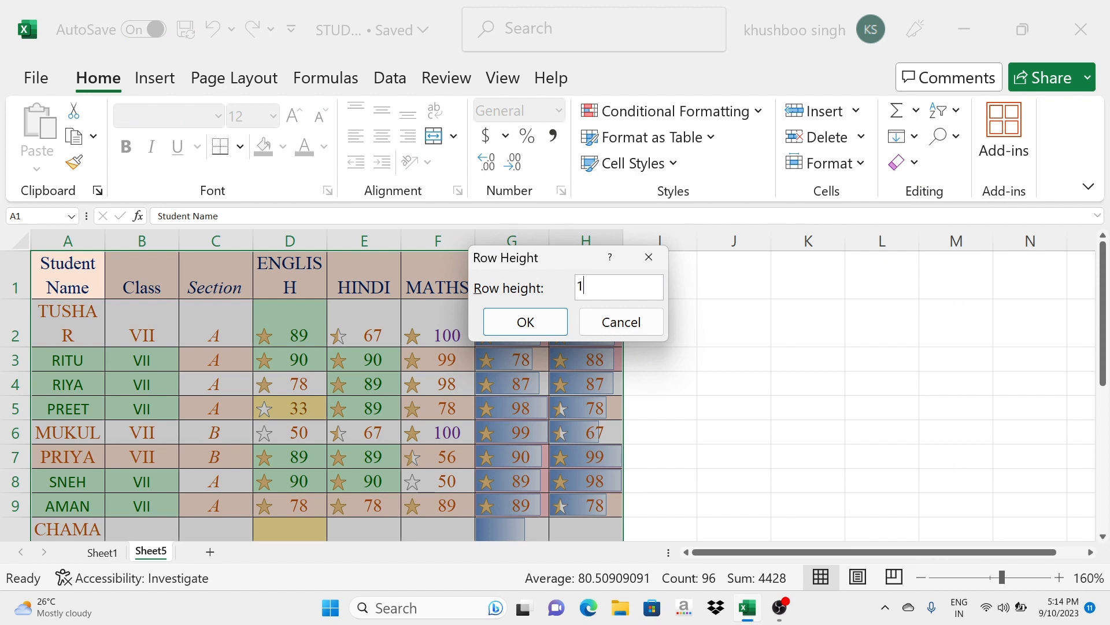
click(538, 322)
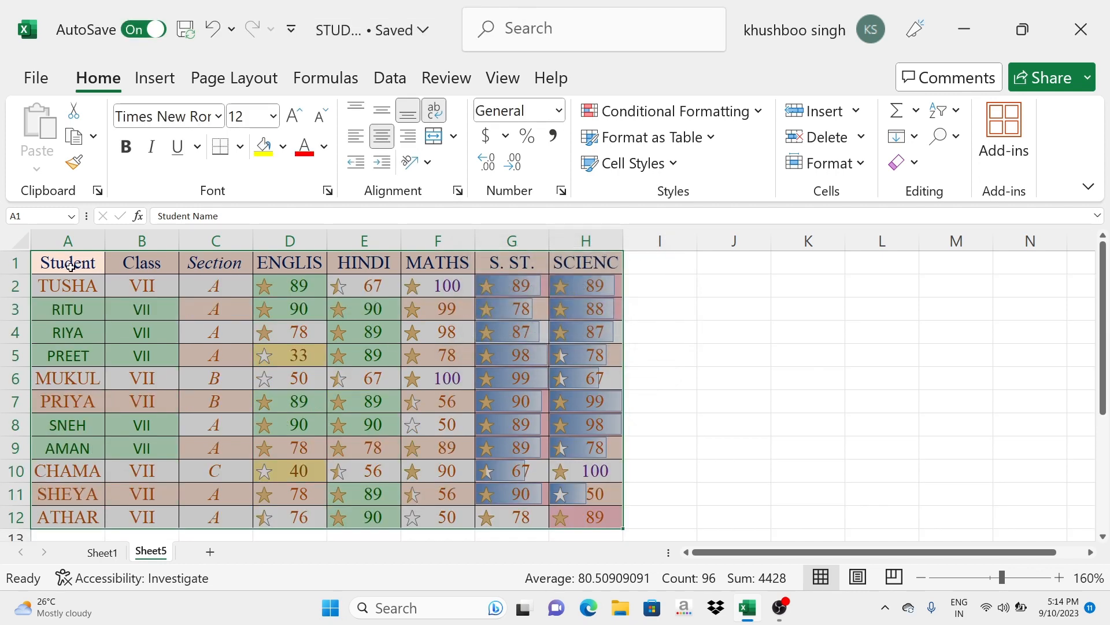
Step: AutoFit the row heights of the table A1:H12 so that all wrapped text shows
click(861, 164)
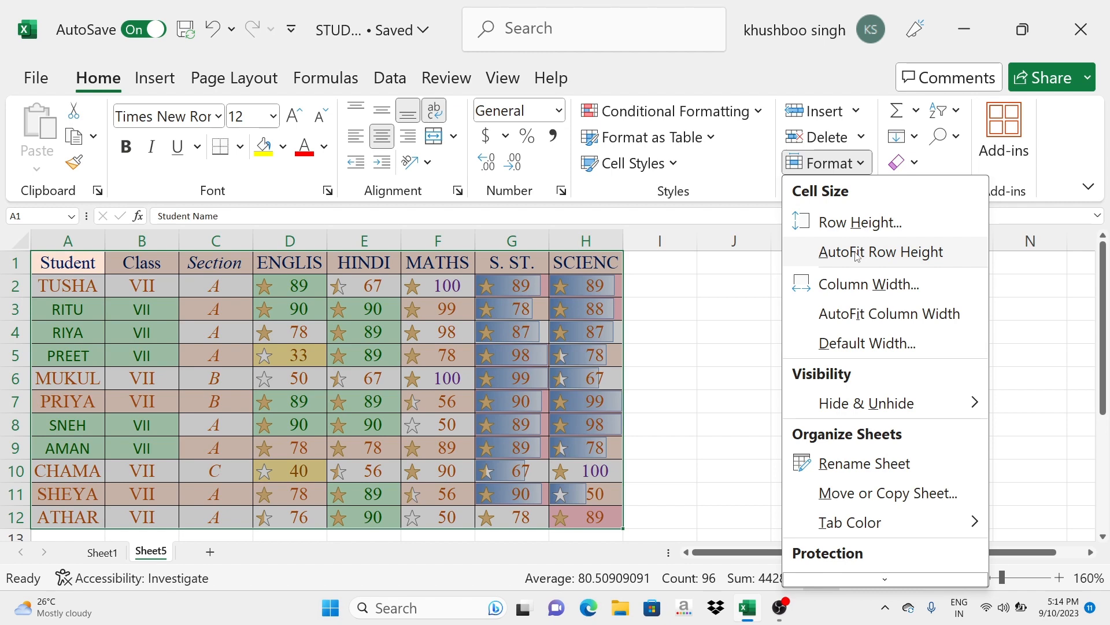
click(856, 254)
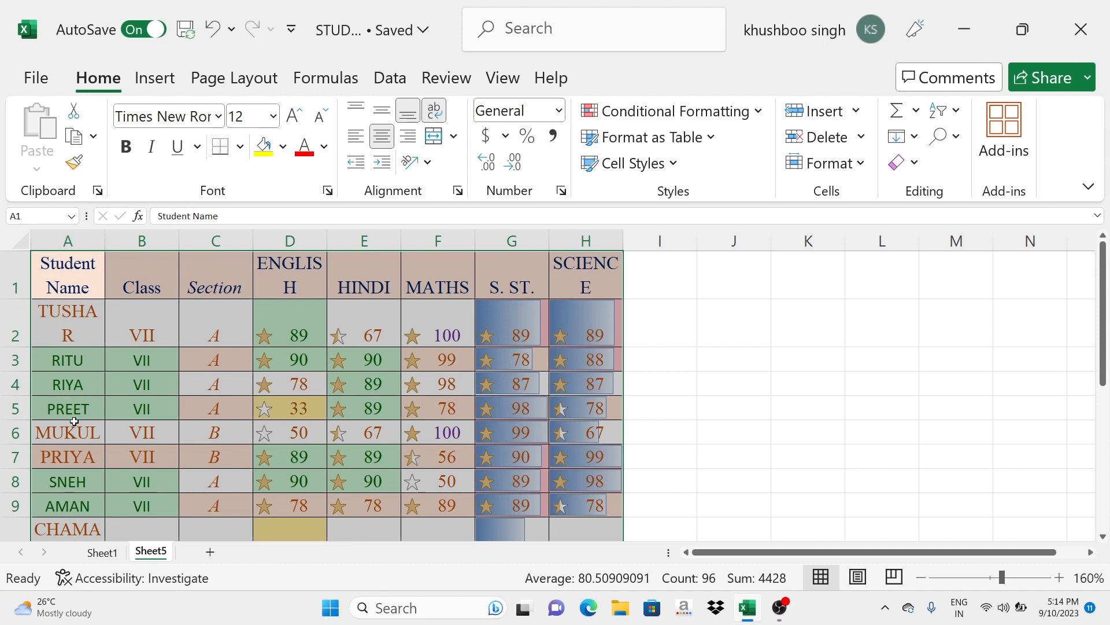
Step: Set the column width of all columns in the table A1:H12 to 18
click(866, 166)
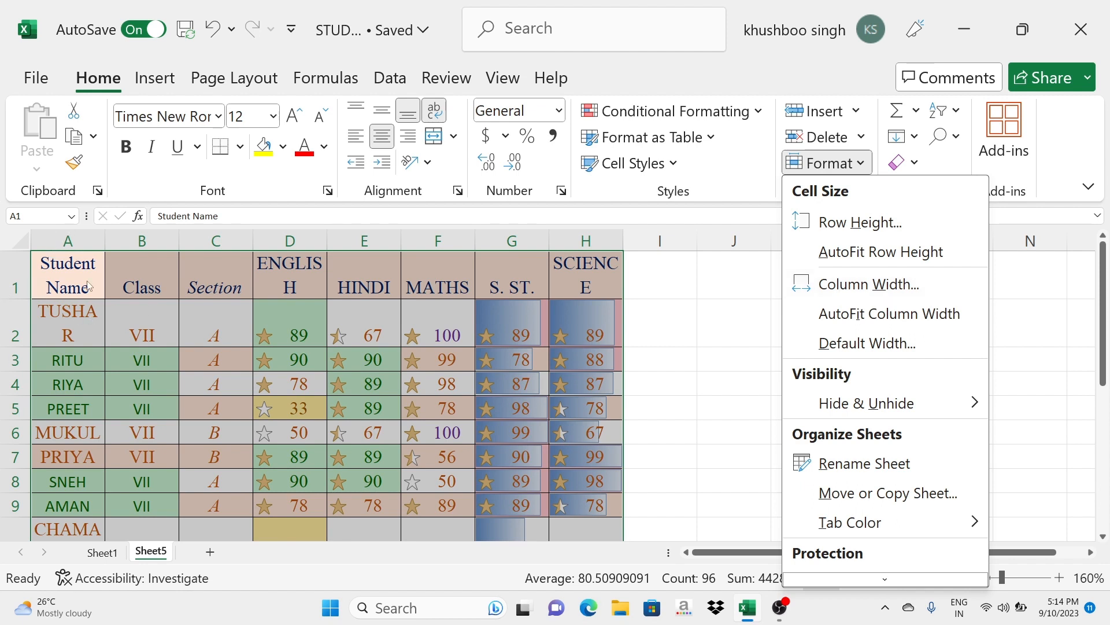
click(842, 285)
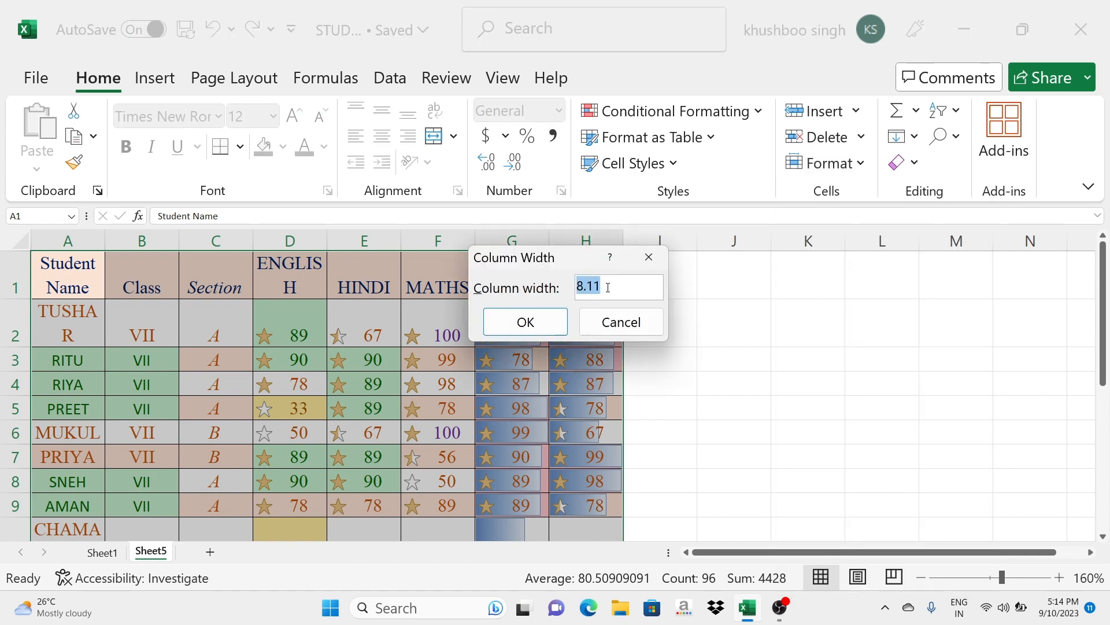
click(524, 324)
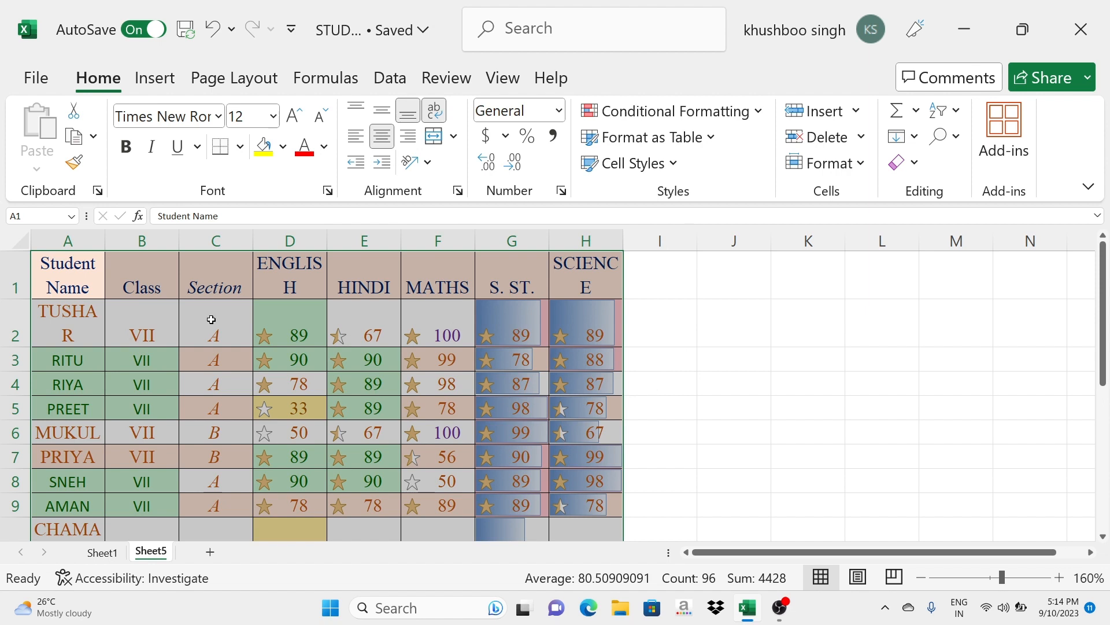
click(826, 163)
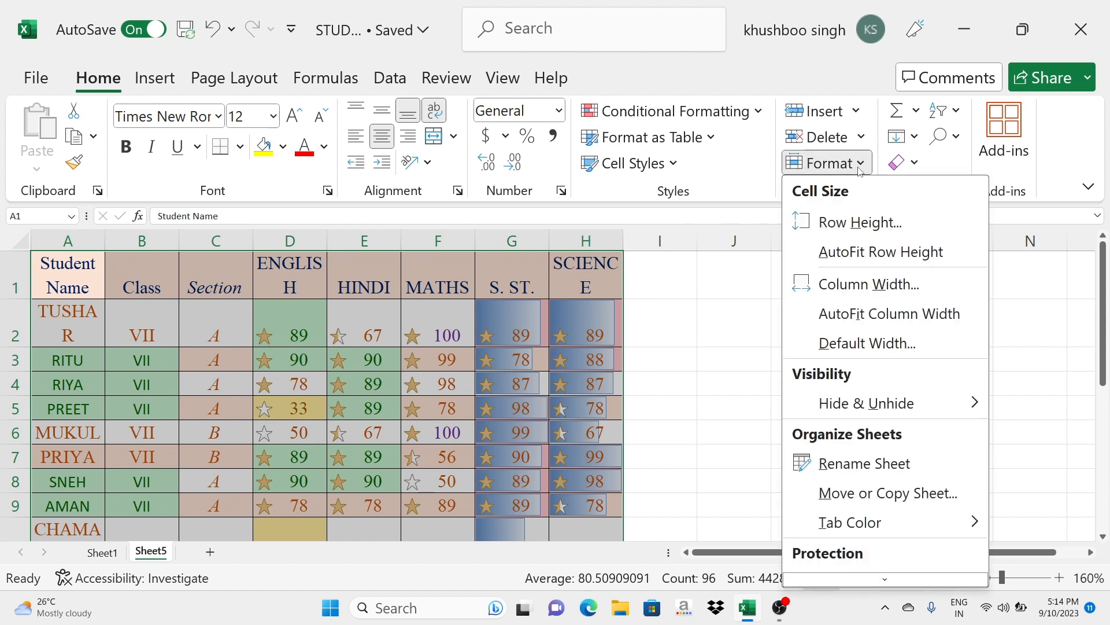
click(860, 289)
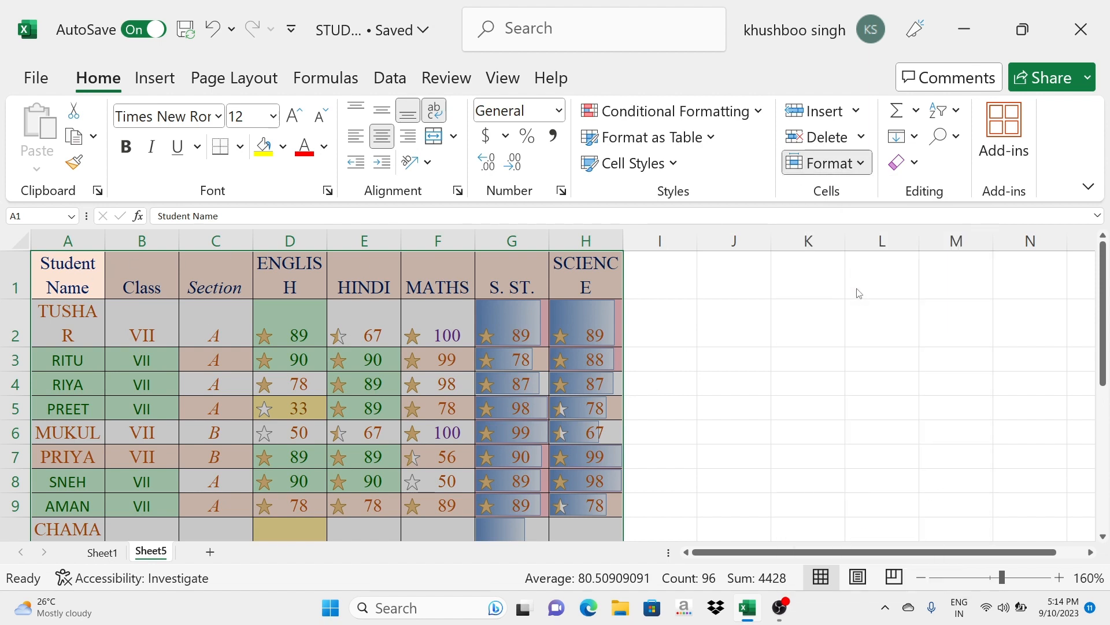
key(BackSpace)
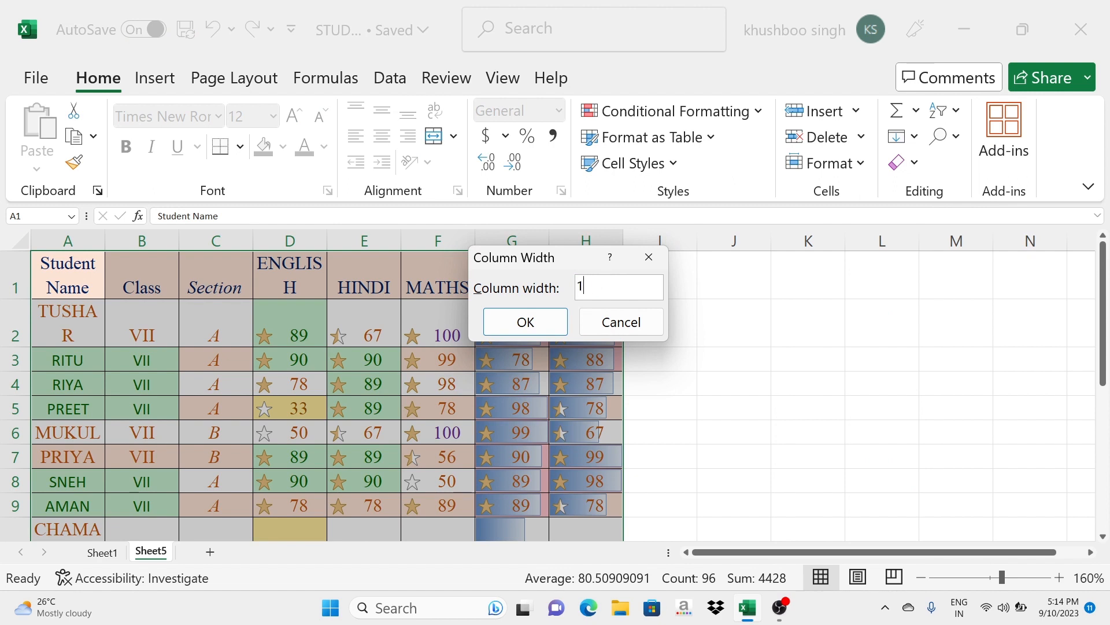
text(18)
key(Return)
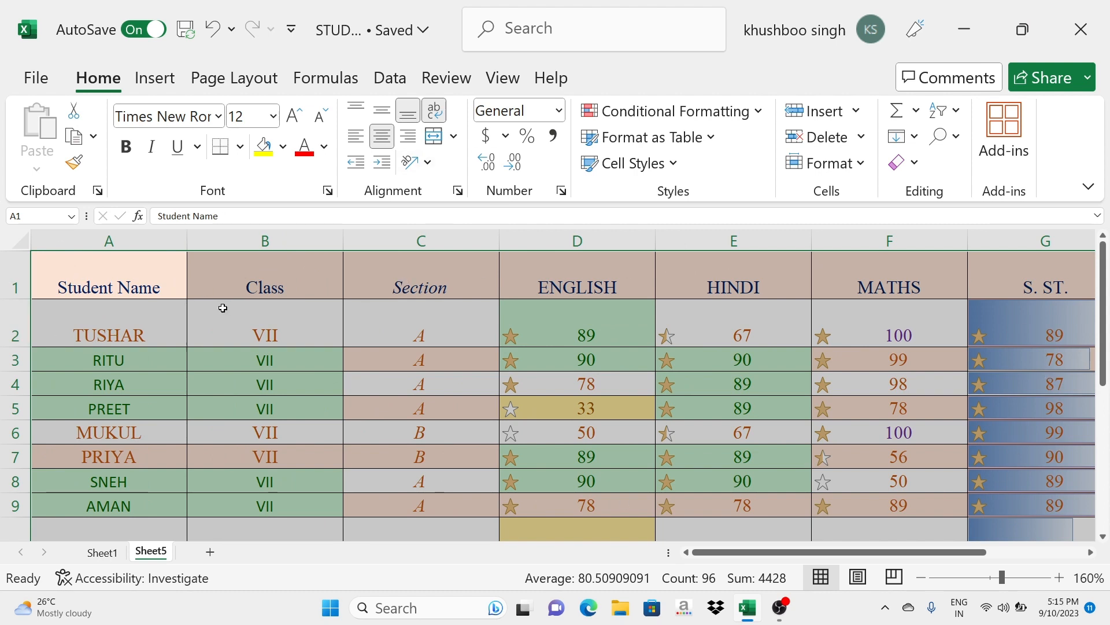
Step: AutoFit the column widths of the table A1:H12 to their contents
click(862, 171)
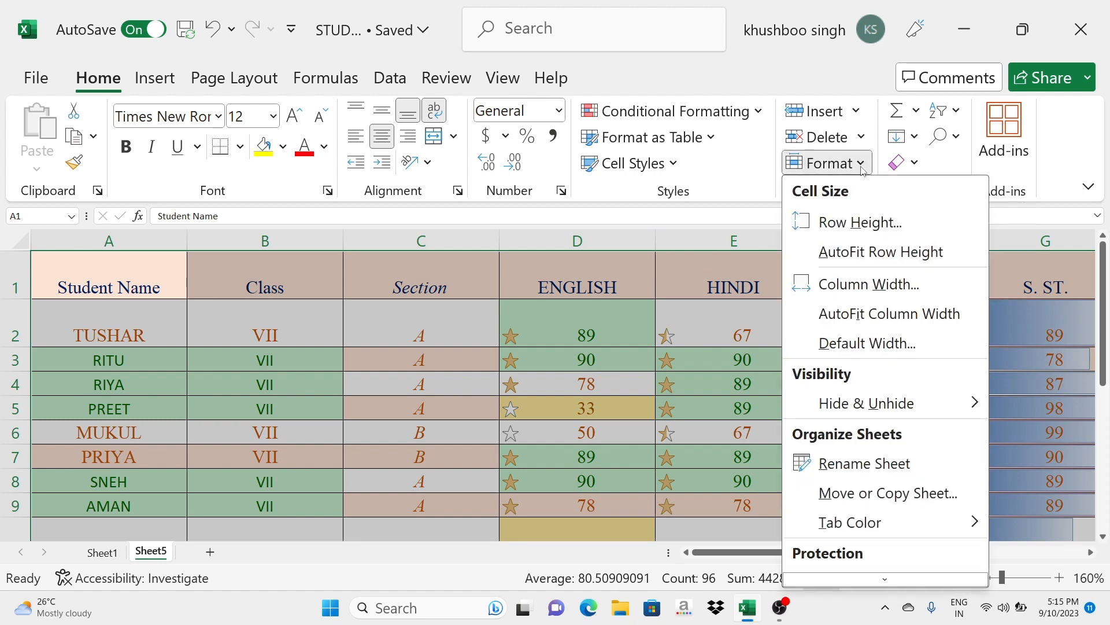
click(873, 319)
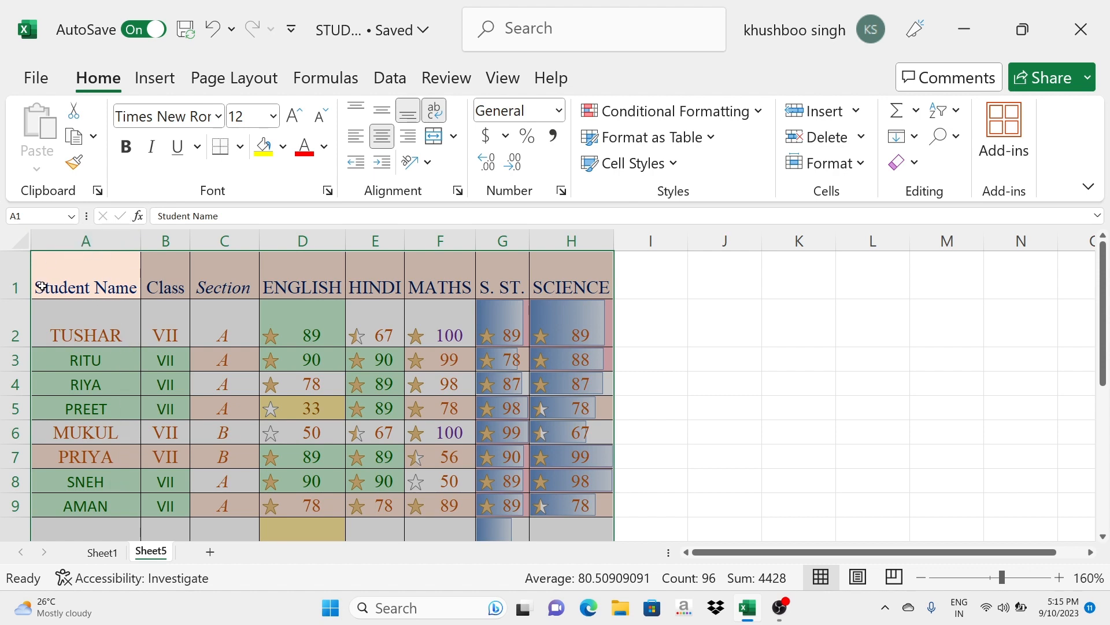
click(862, 163)
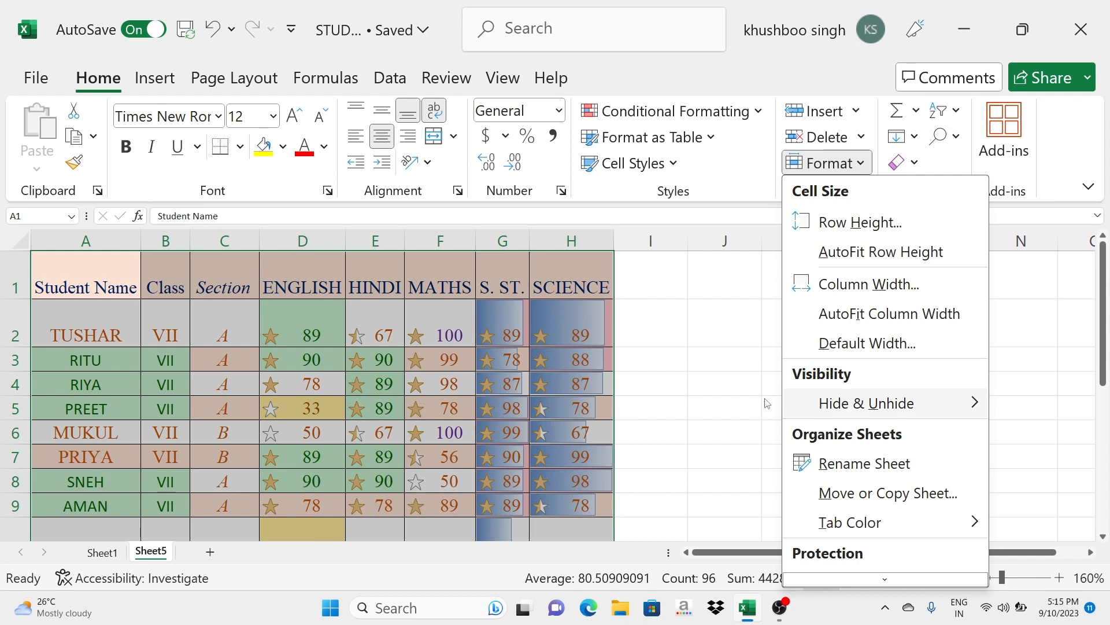
click(684, 361)
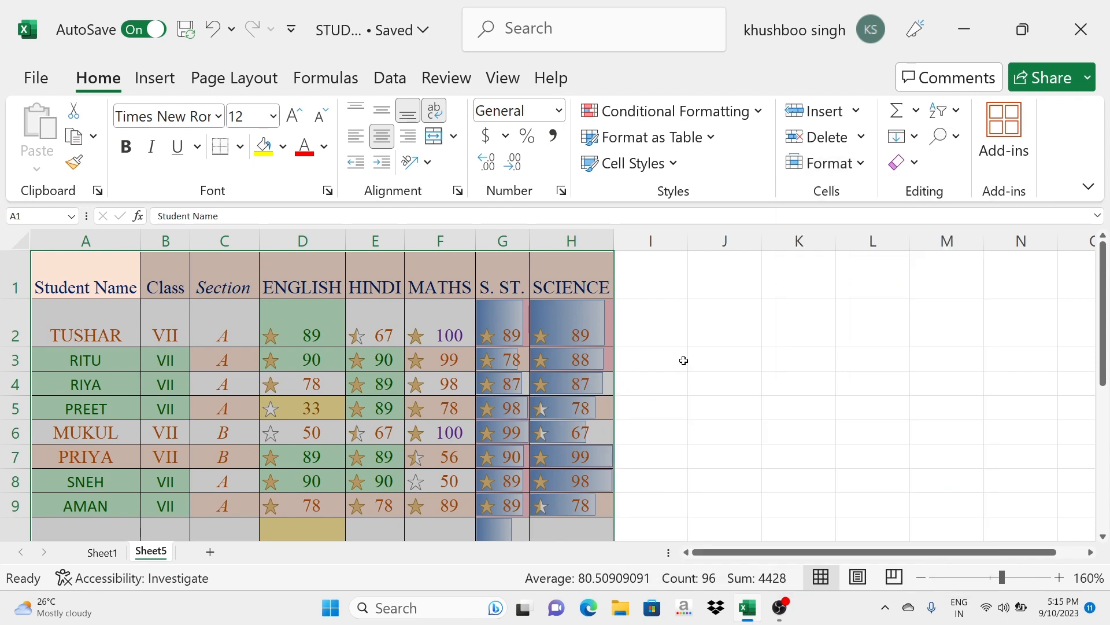
click(129, 334)
scroll(129, 345, down, 1)
scroll(113, 330, down, 3)
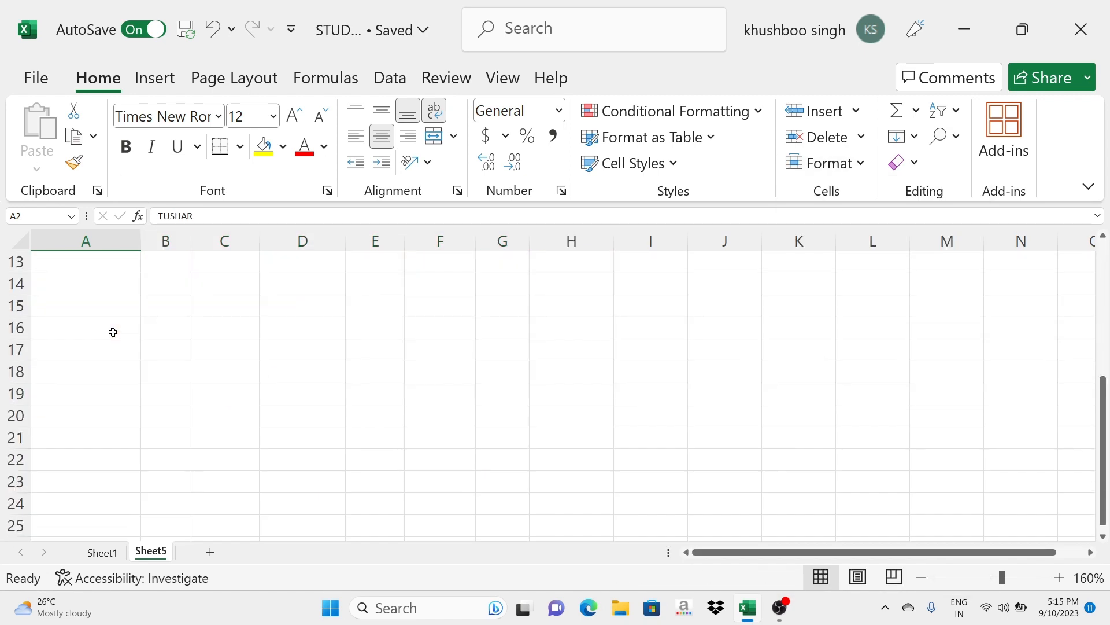
scroll(112, 331, up, 4)
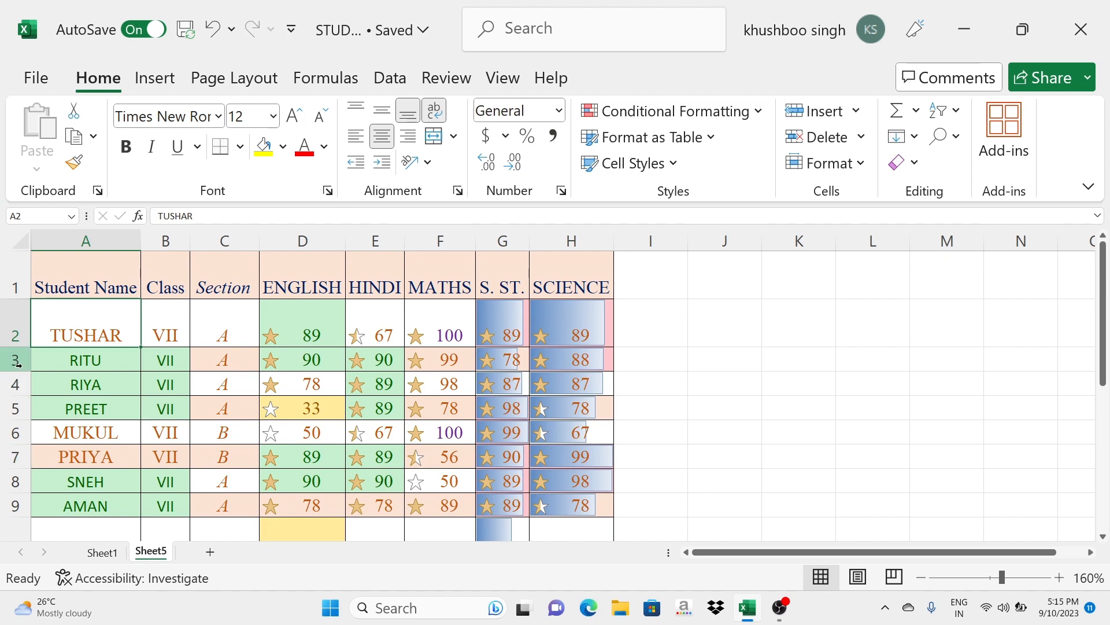
Step: Hide rows 2 and 3, the first two student rows beneath the header
drag(13, 324, 17, 359)
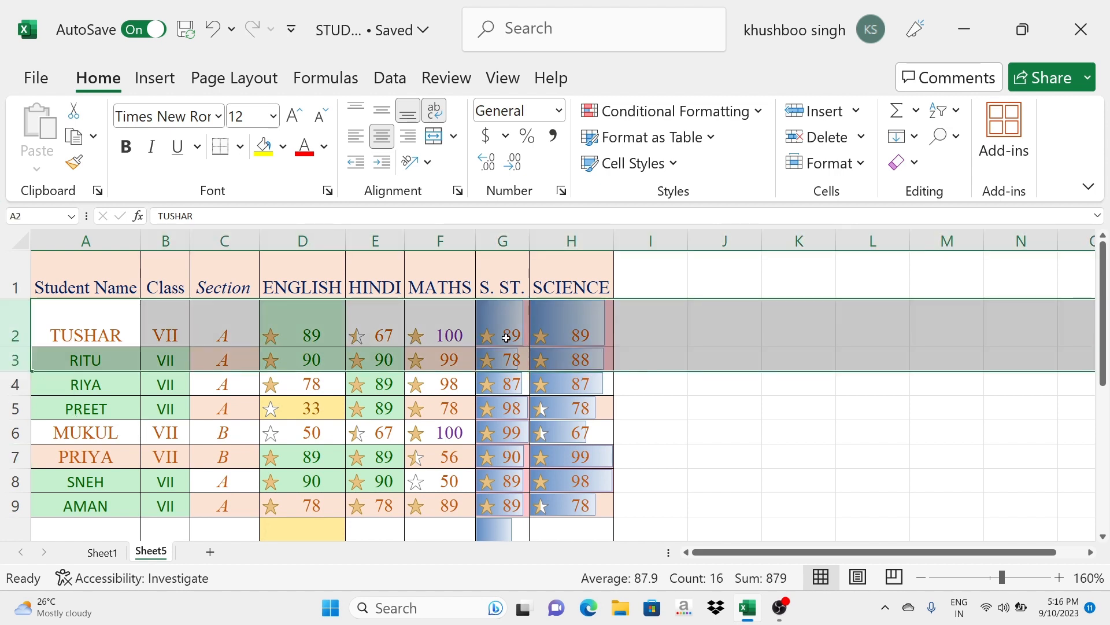
click(861, 166)
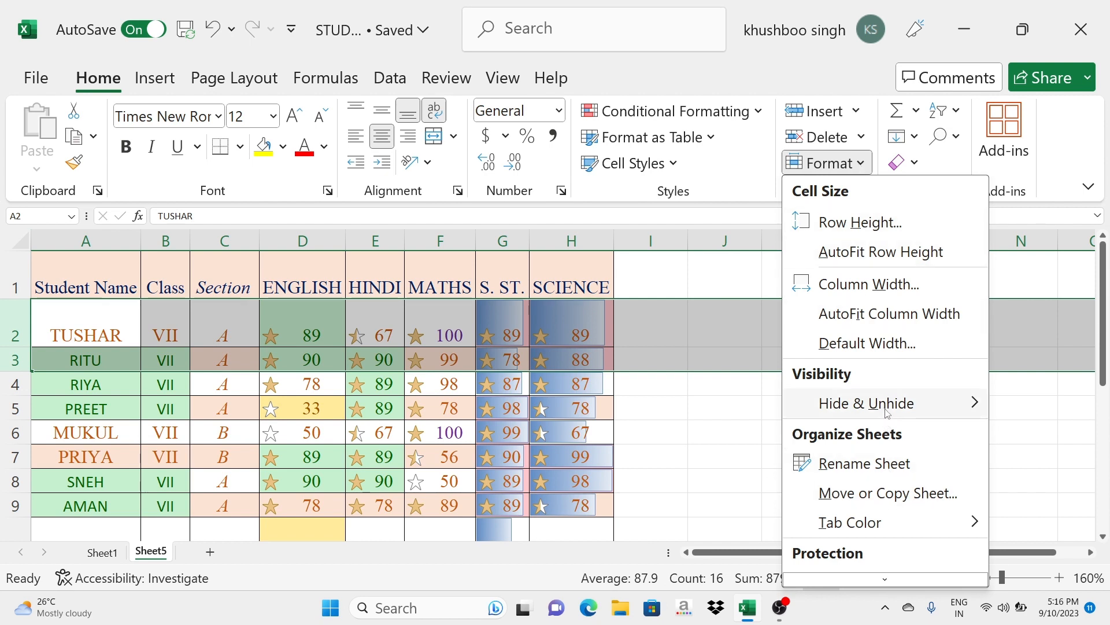
mouse_move(888, 412)
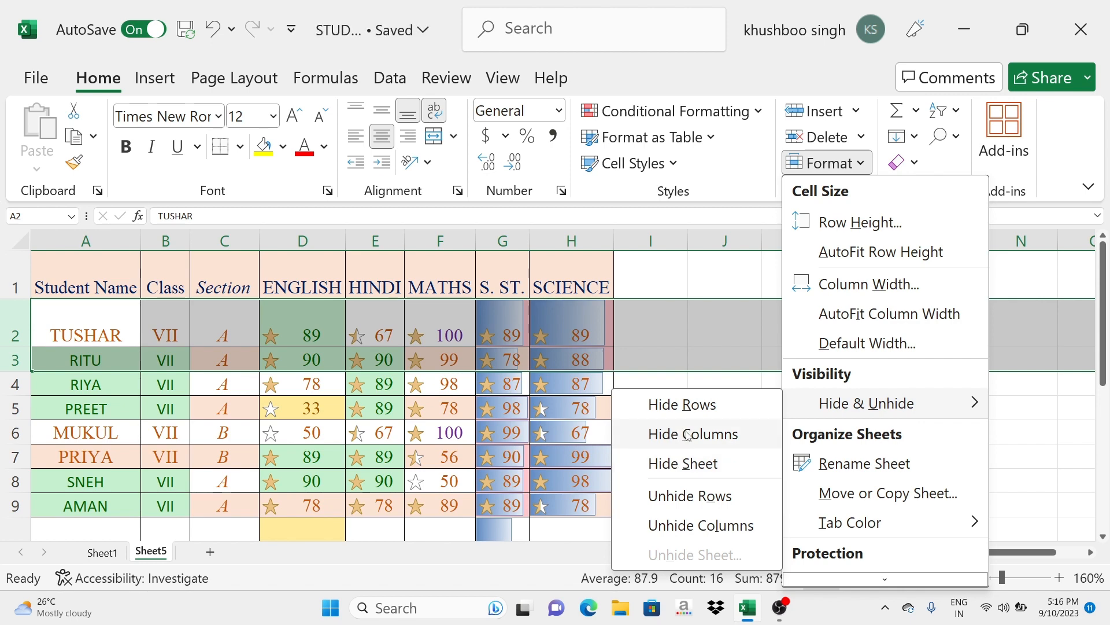
click(687, 407)
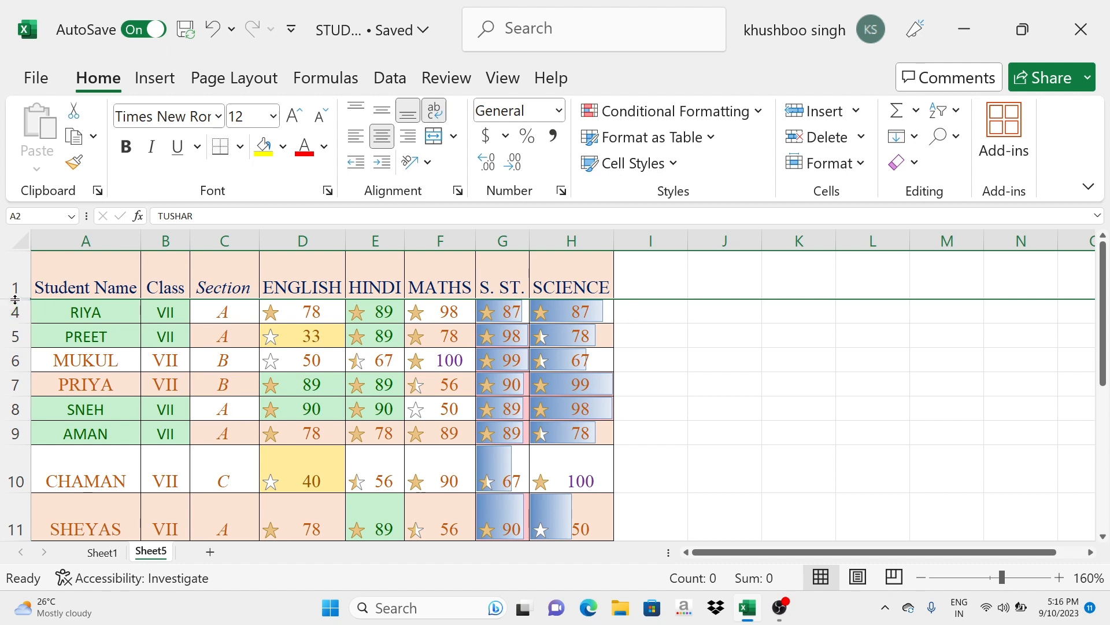
Step: Reduce the height of header row 1 to a single text line and unhide rows 2 and 3
click(862, 165)
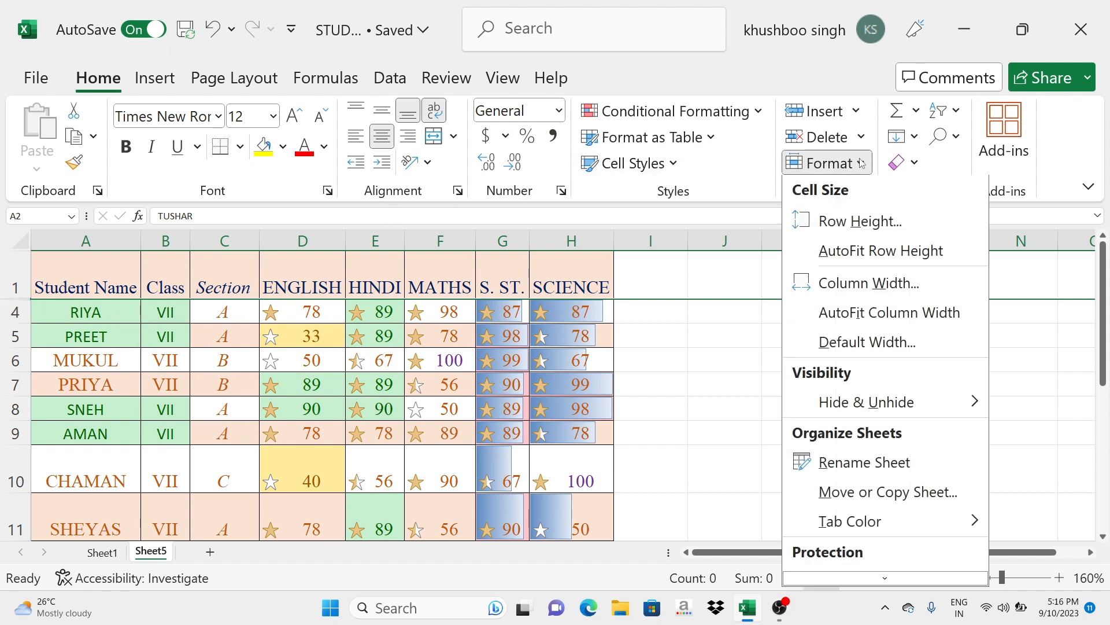
mouse_move(827, 403)
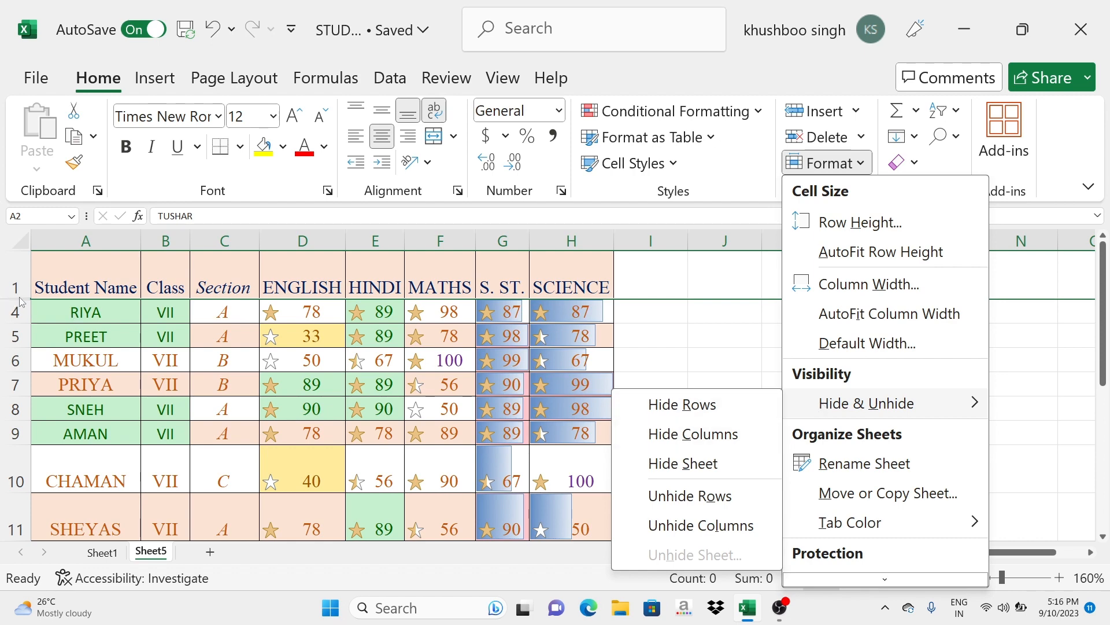
drag(12, 301, 13, 276)
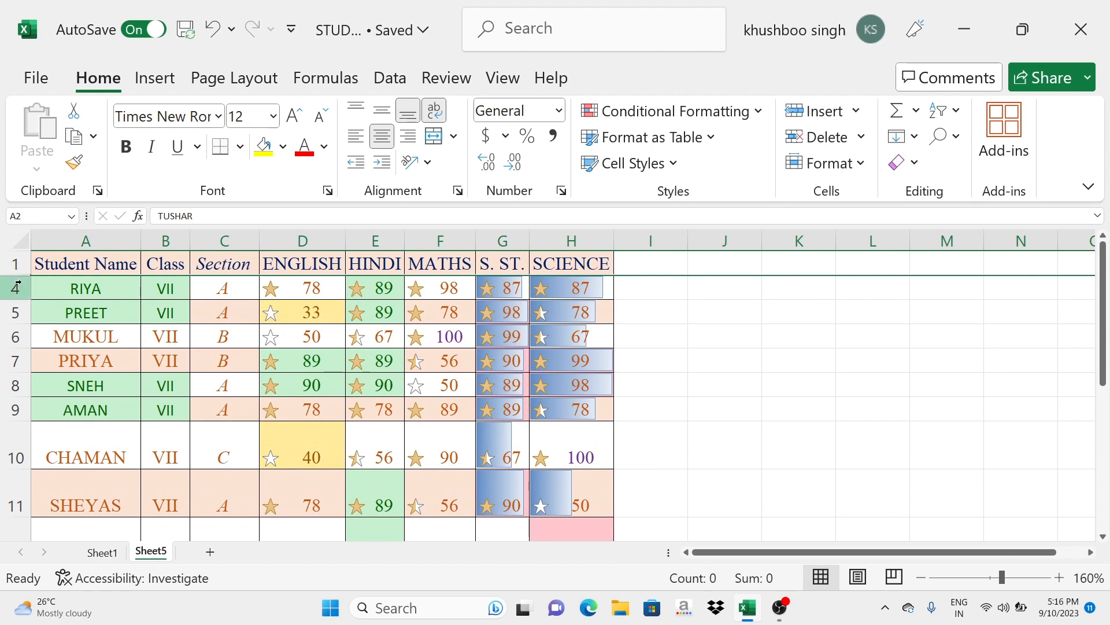
double_click(13, 299)
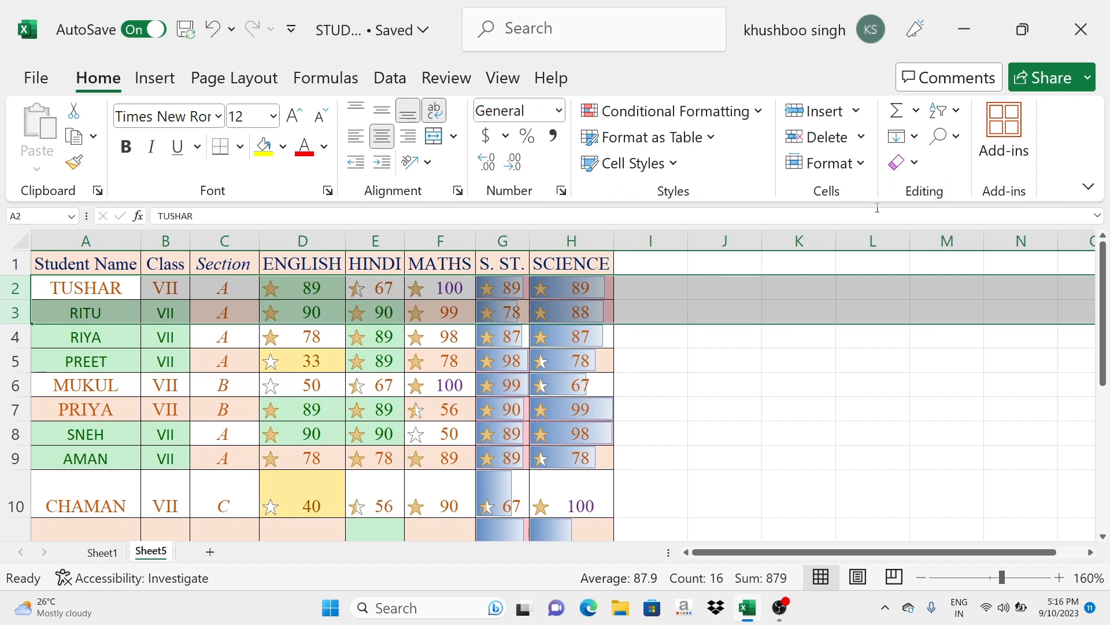
Step: Rename the worksheet Sheet5 as "Student"
click(861, 164)
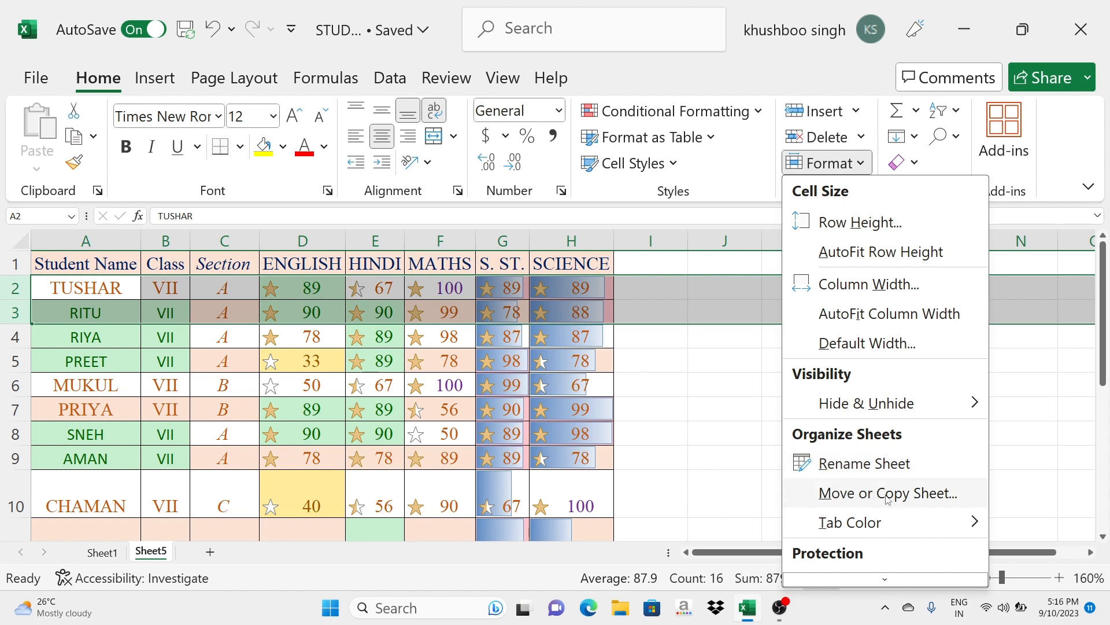
click(692, 504)
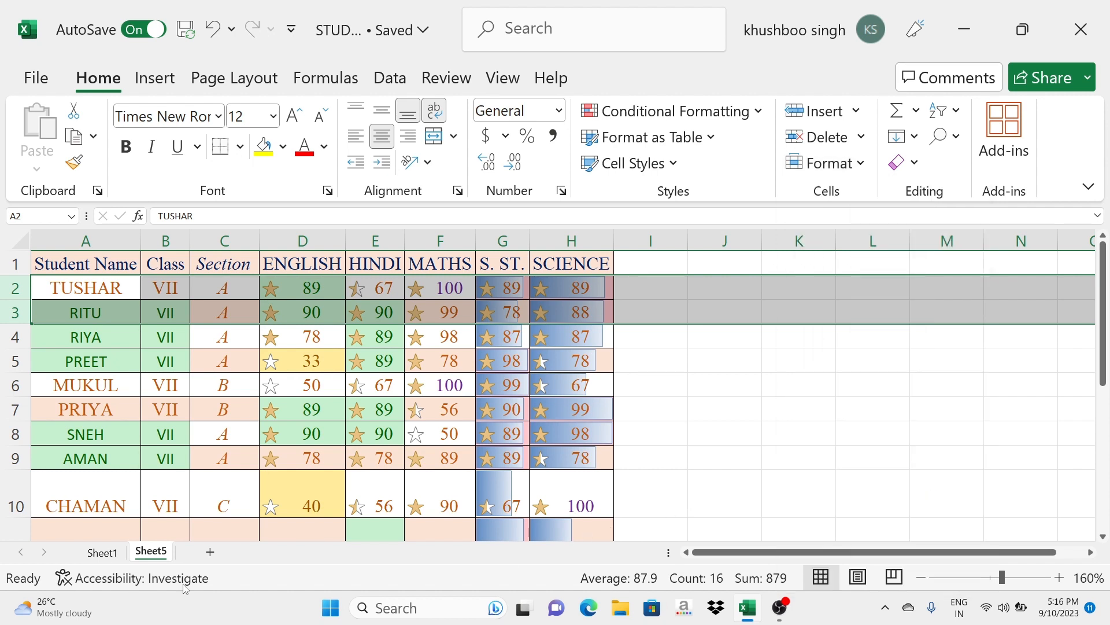
click(861, 167)
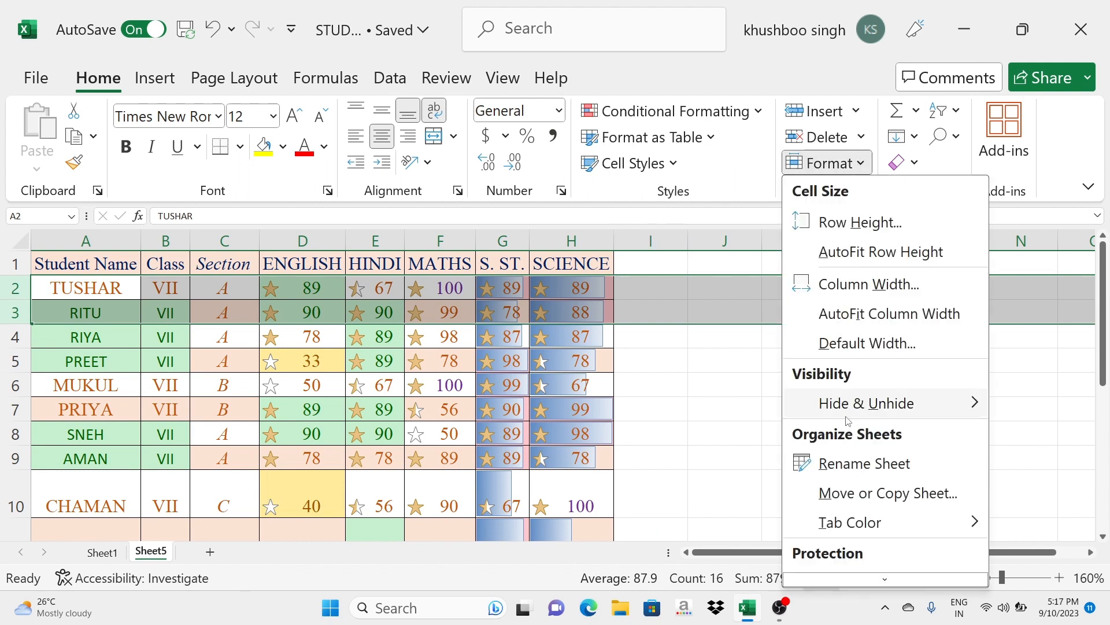
click(864, 463)
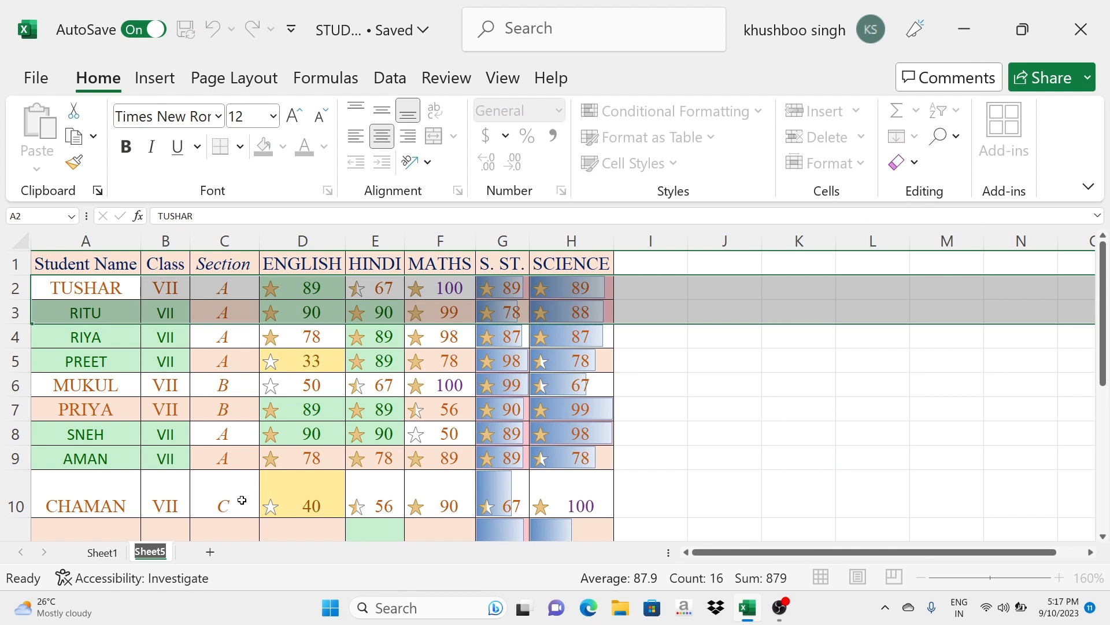
text(Student)
key(Return)
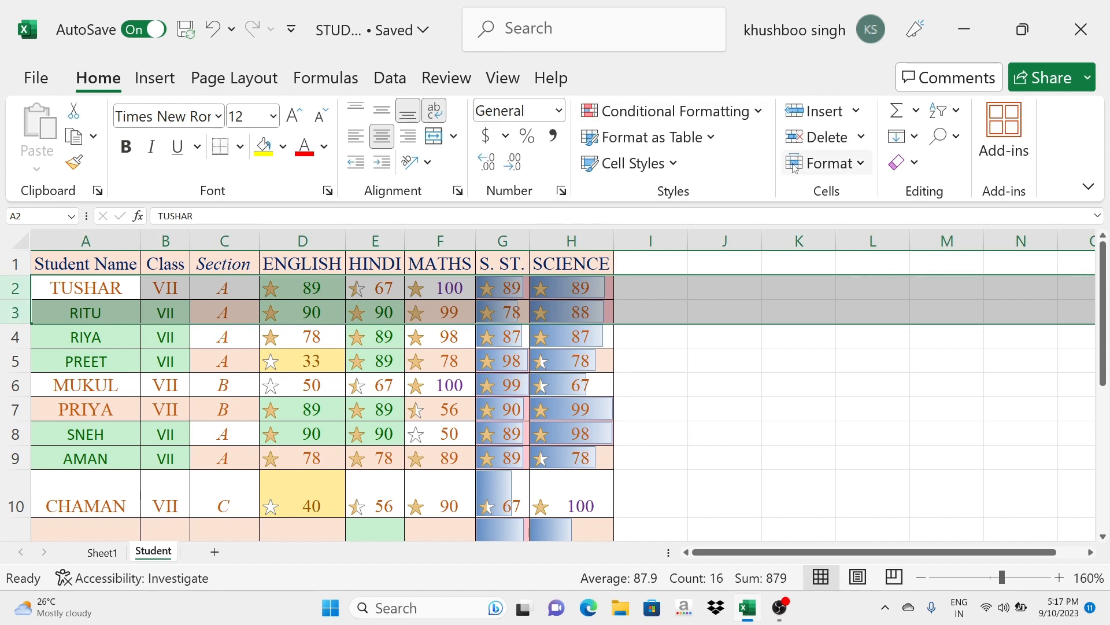
Step: Rename the worksheet Sheet1 as "St1"
right_click(113, 554)
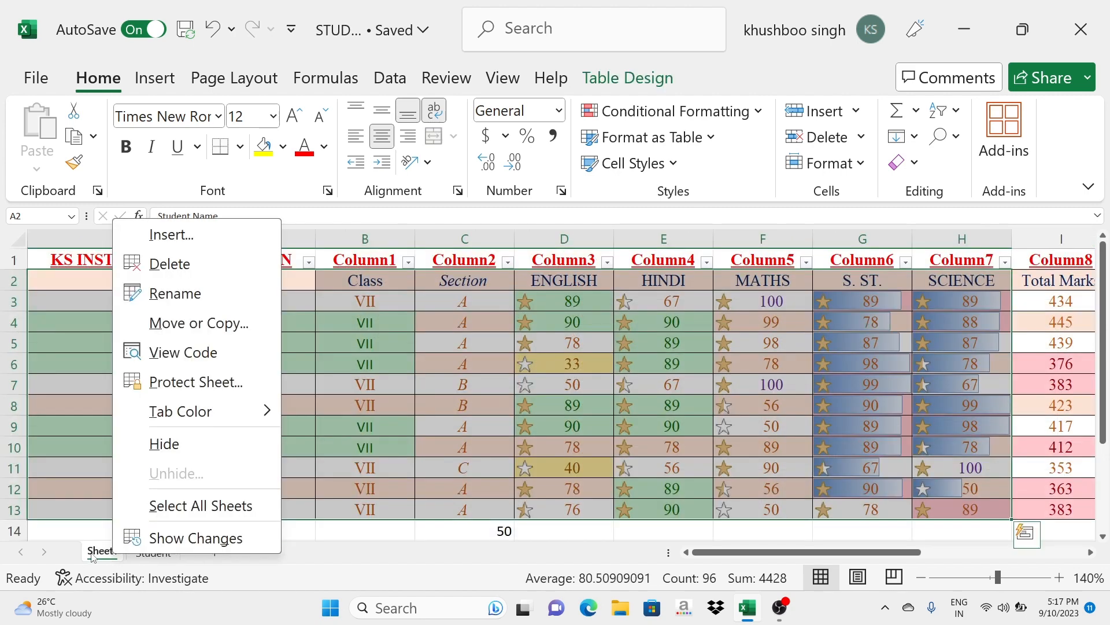
click(167, 293)
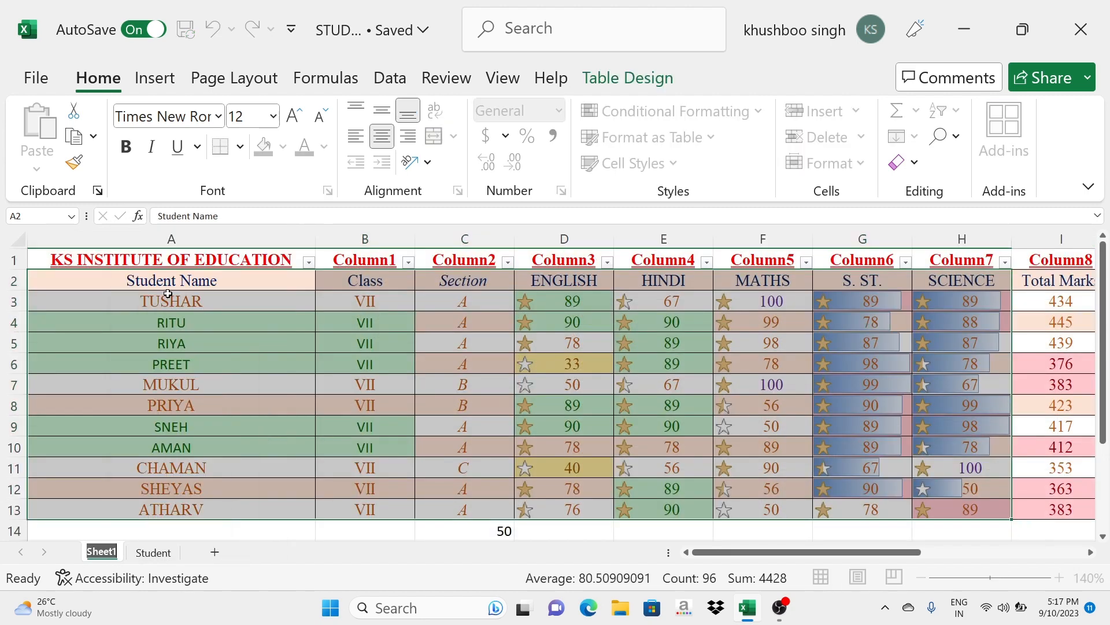
text(S)
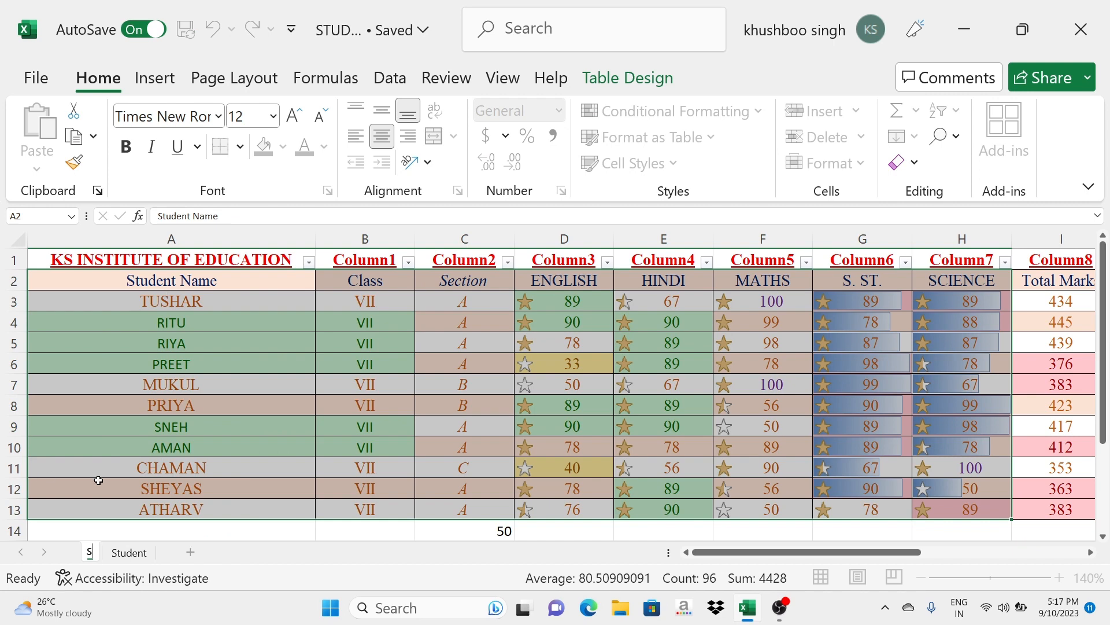
text(t1)
key(Return)
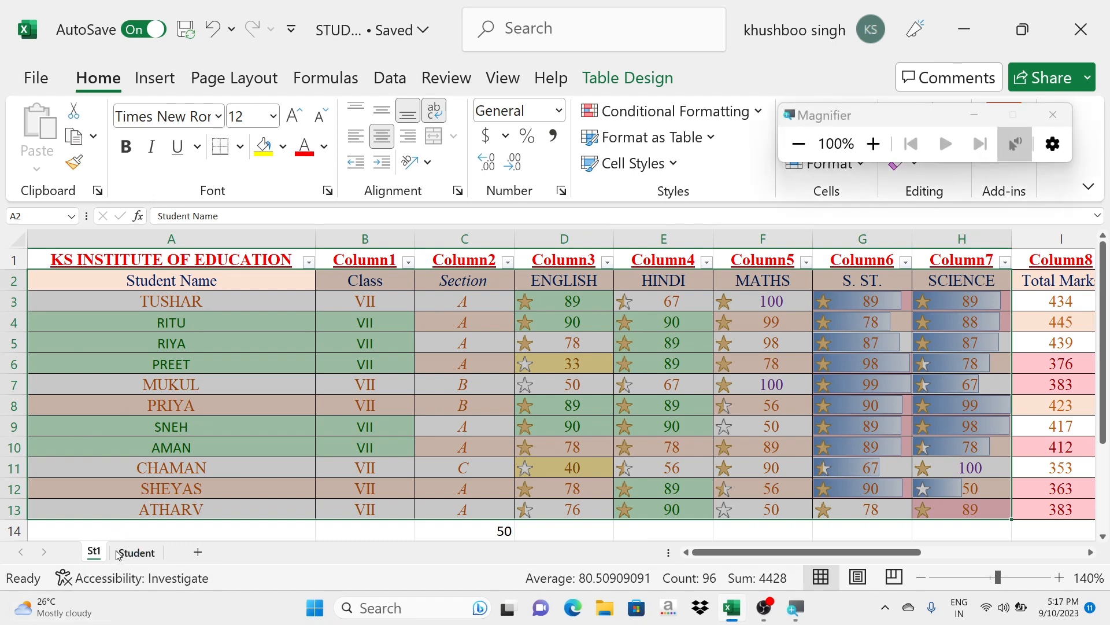
mouse_move(48, 622)
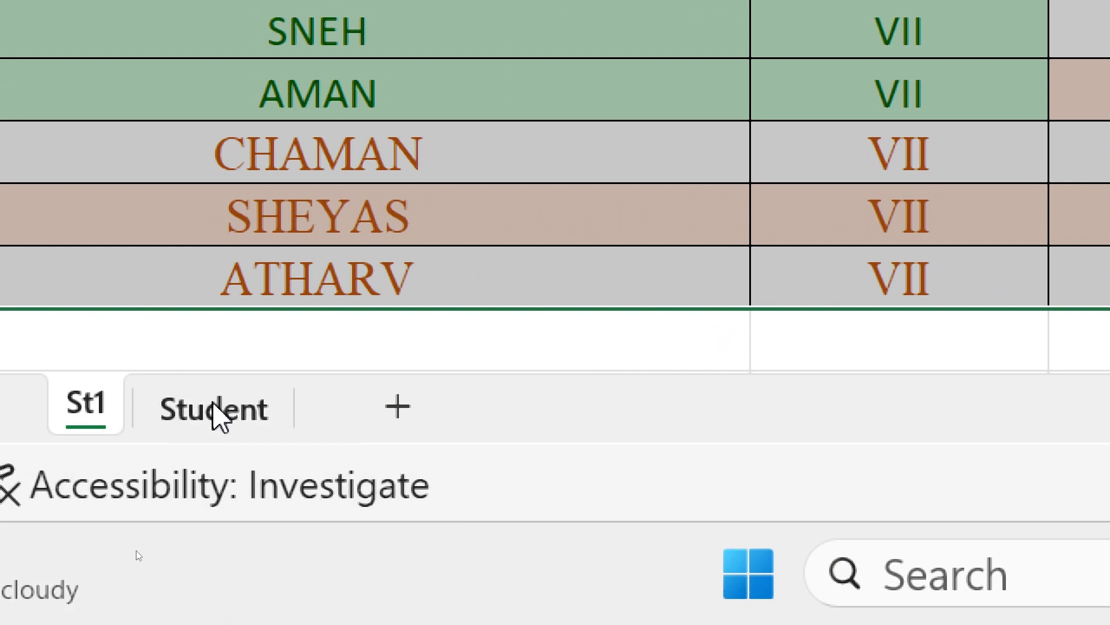
key(super+minus)
key(super+minus)
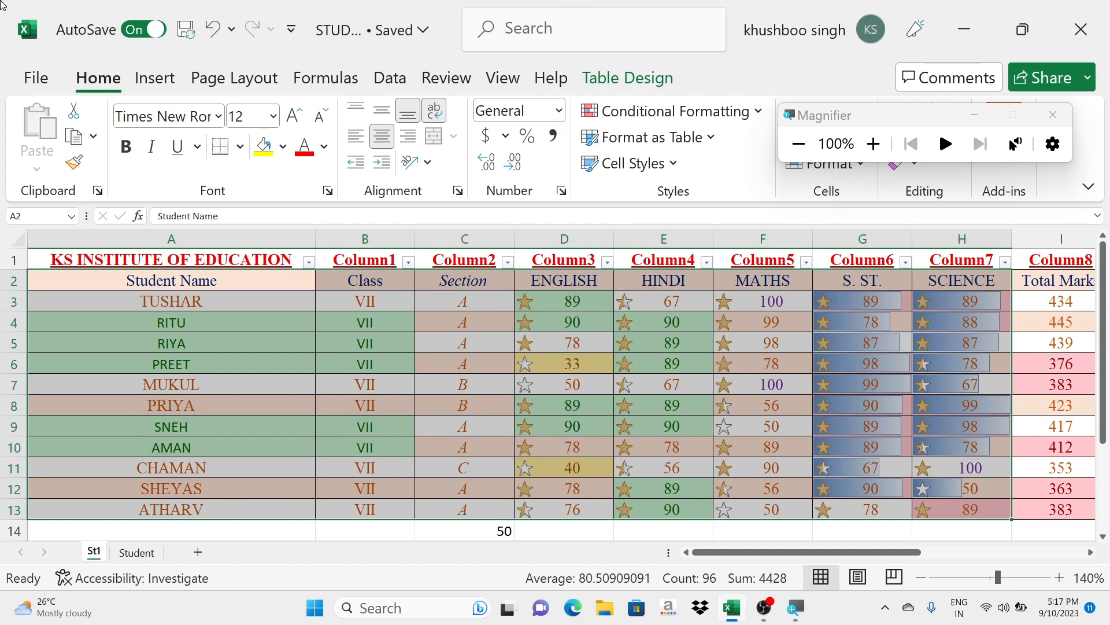
click(1052, 115)
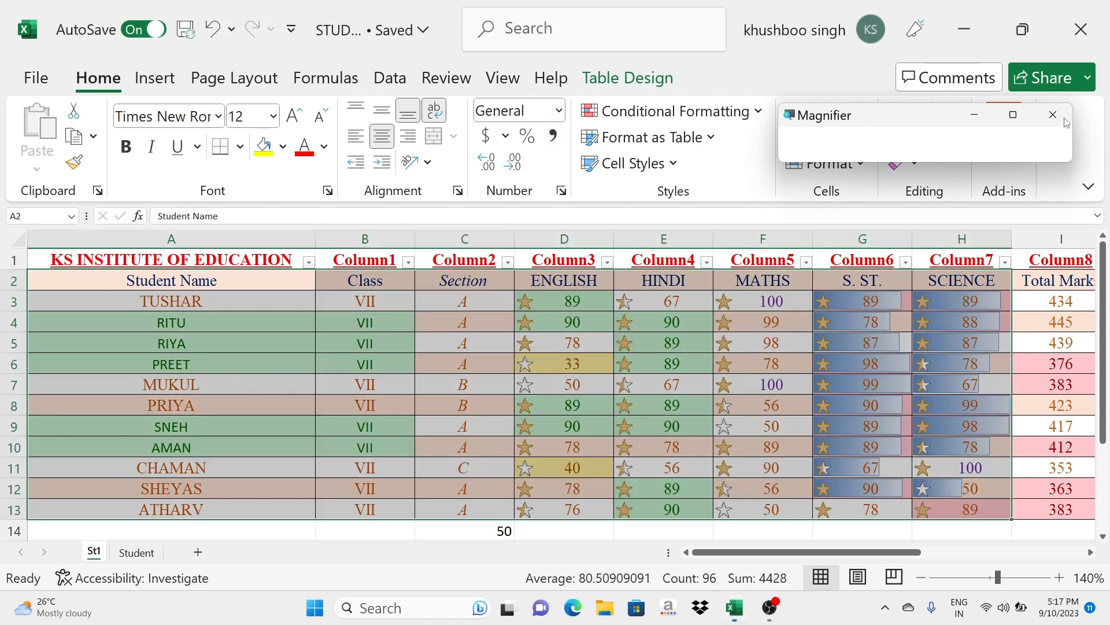
Step: Copy the entire marks table, cells A1 to H12, on the Student sheet
click(135, 552)
click(633, 377)
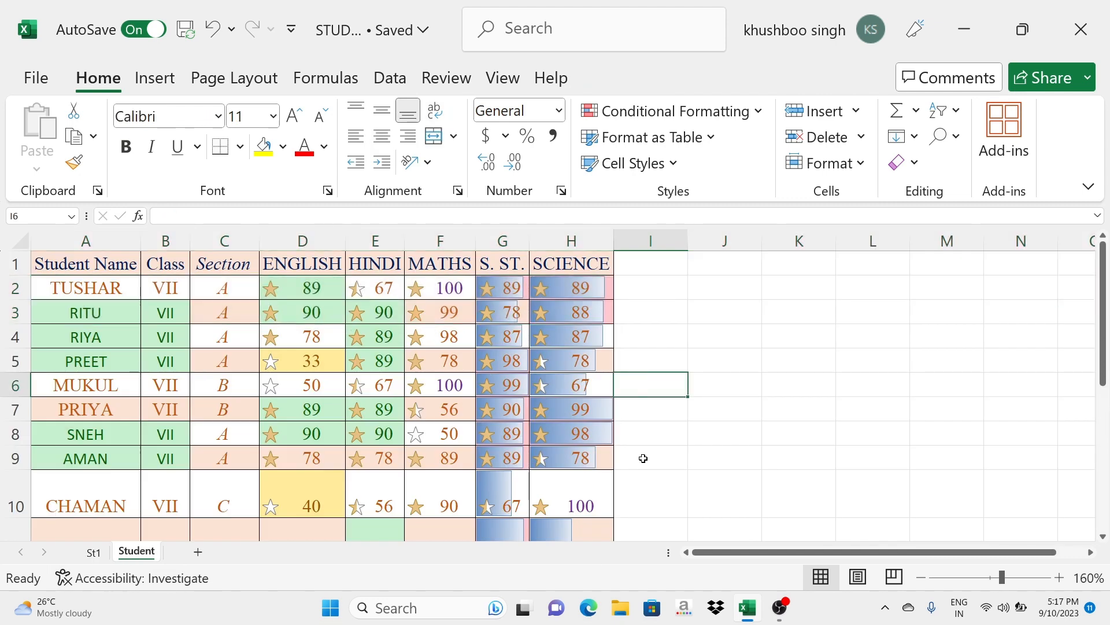
click(625, 409)
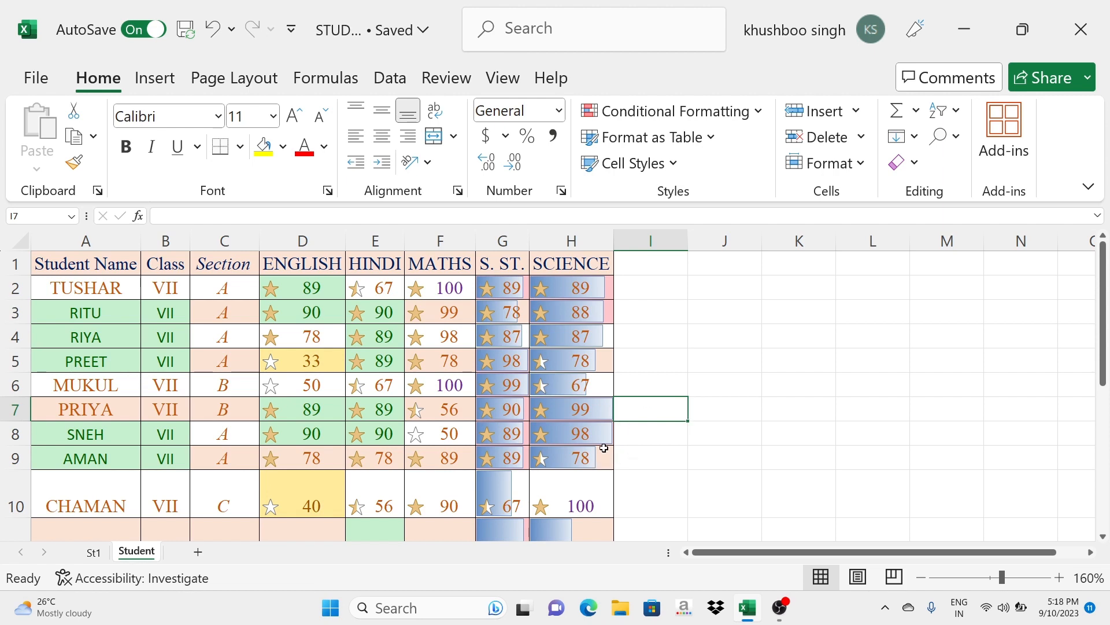
click(921, 578)
click(921, 578)
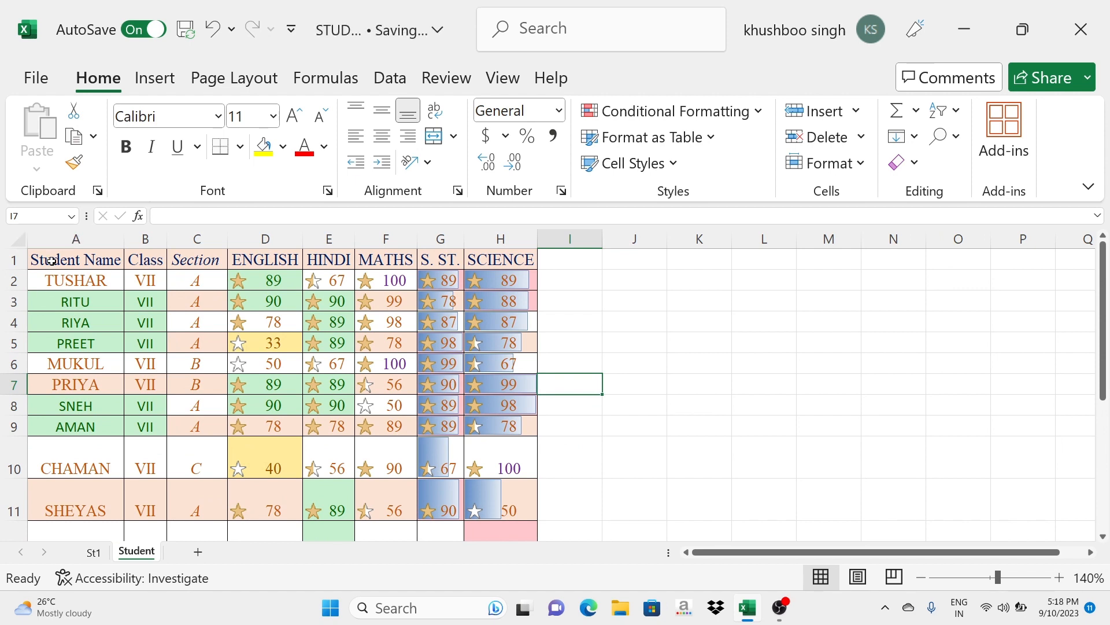
drag(81, 262, 528, 519)
scroll(538, 520, down, 2)
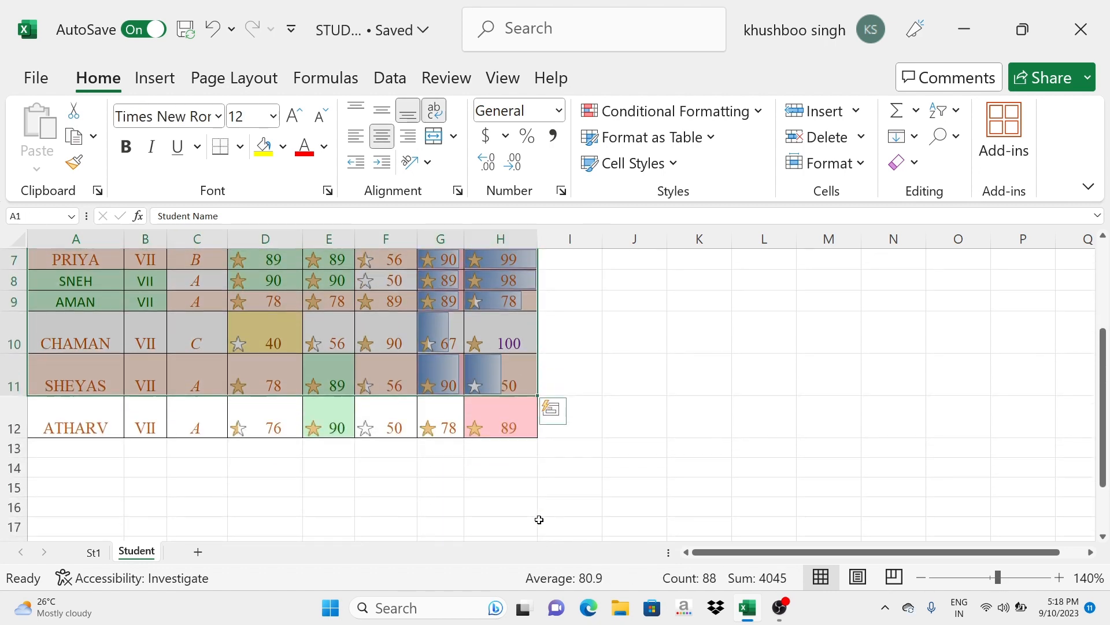
key(shift+Down)
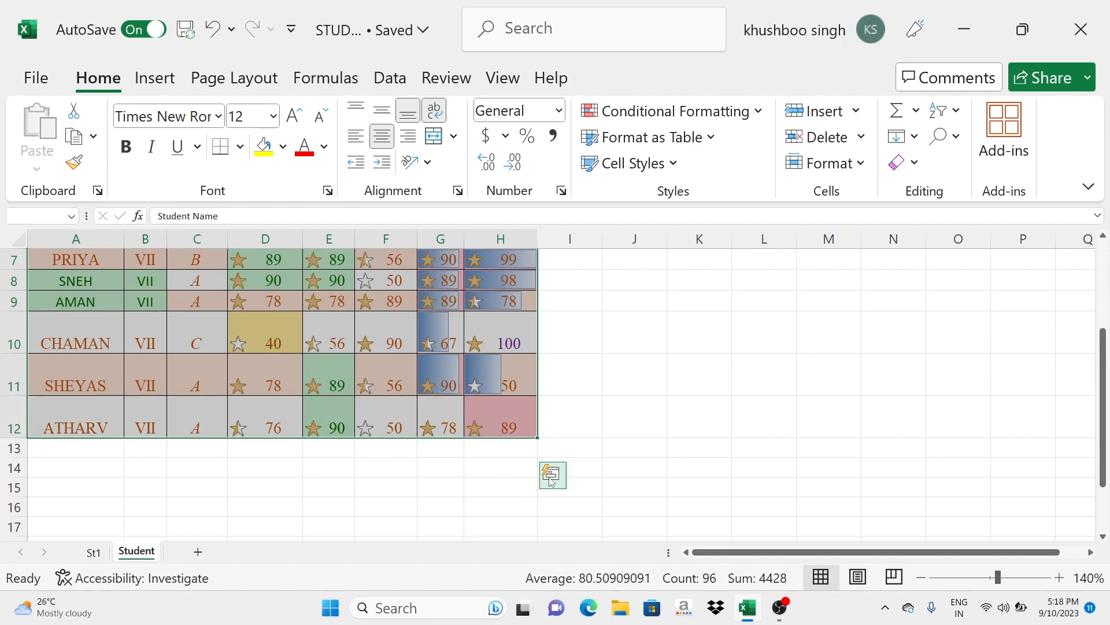
scroll(582, 356, up, 2)
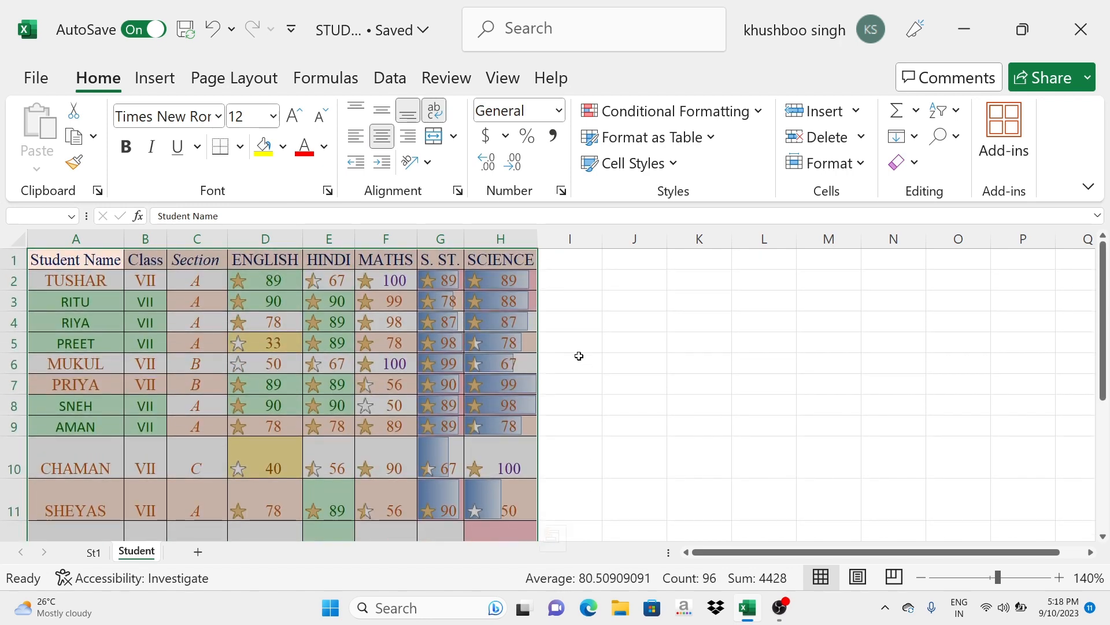
click(74, 137)
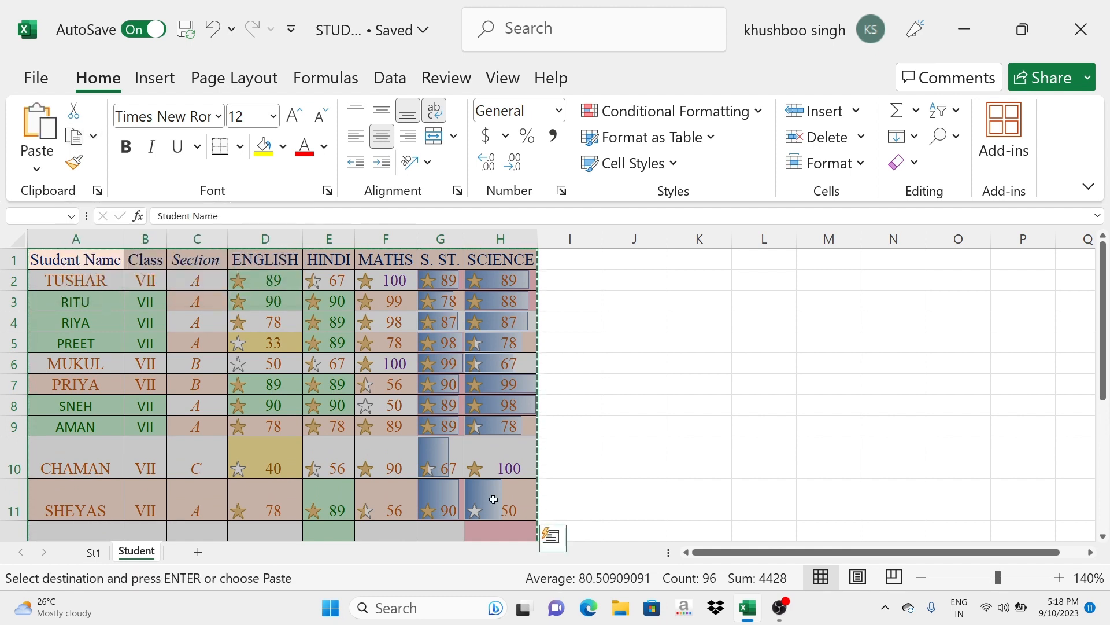
Step: Paste the copied marks table at cell J1 with Paste Special, using All and Transpose
click(635, 261)
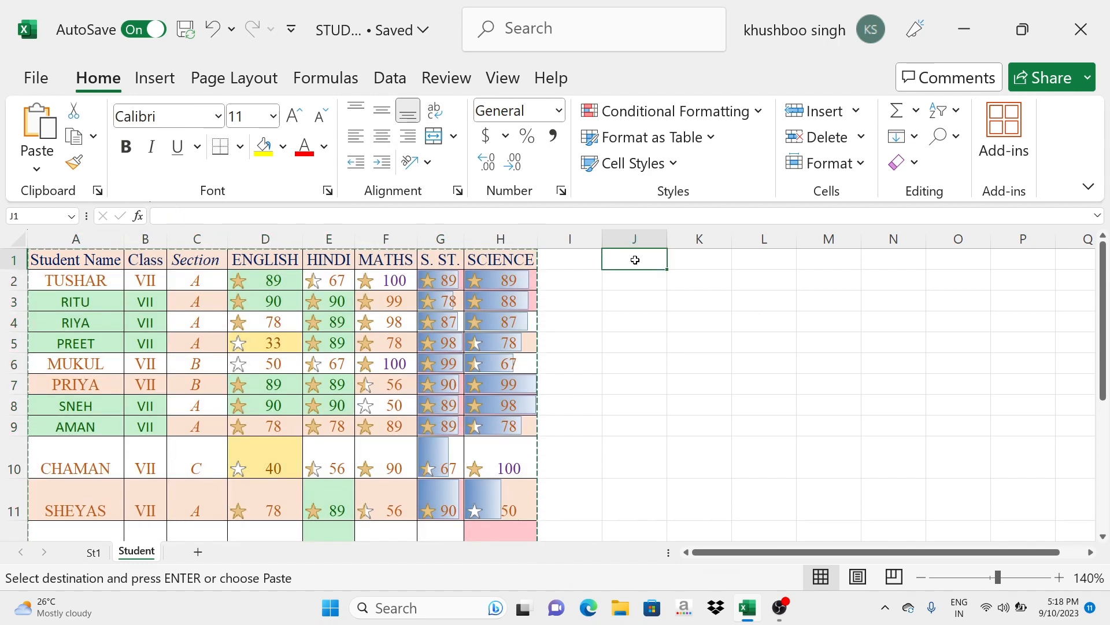
click(35, 168)
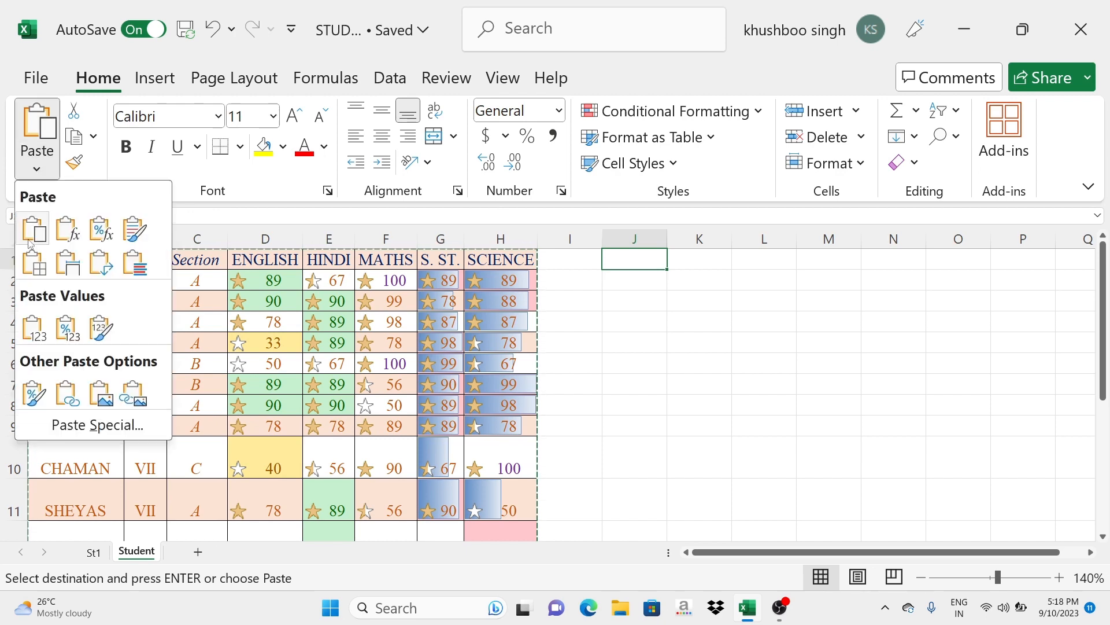
click(80, 425)
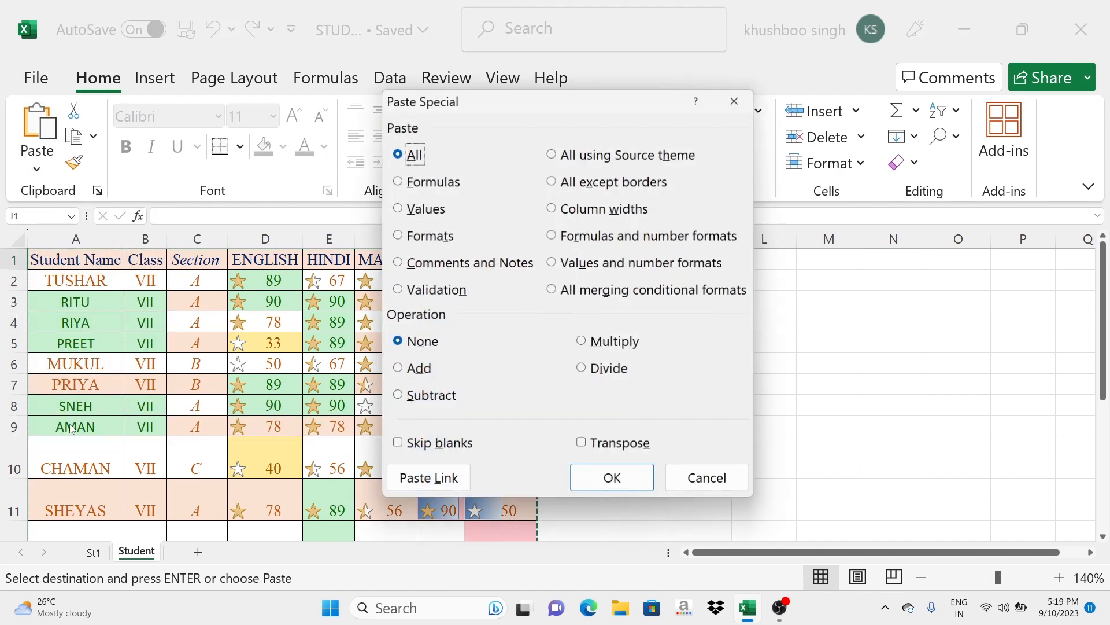
click(583, 446)
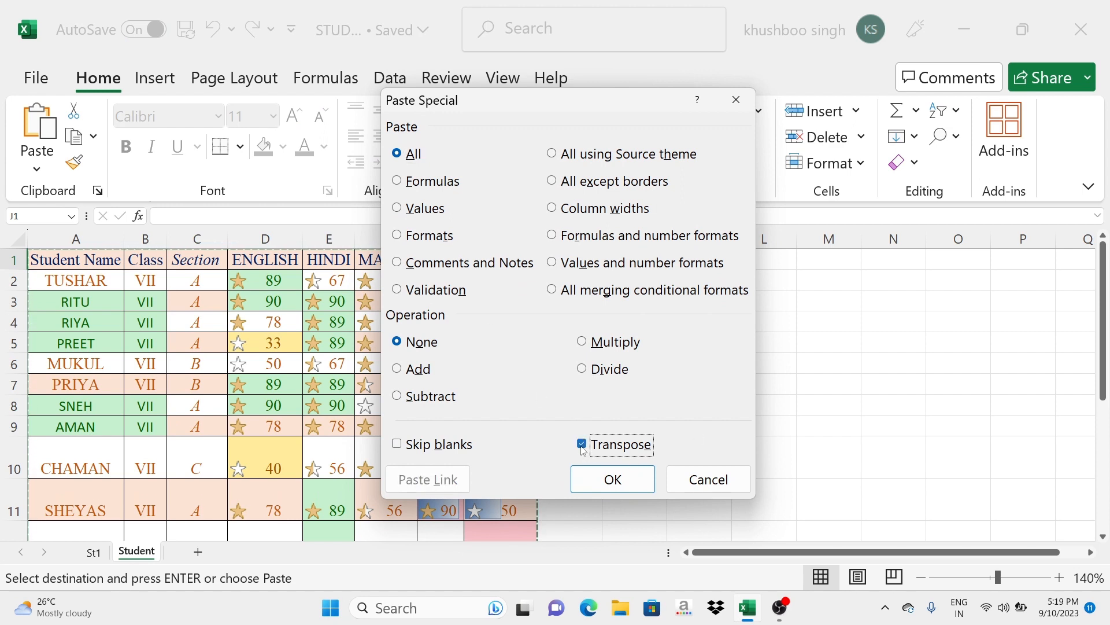
click(587, 483)
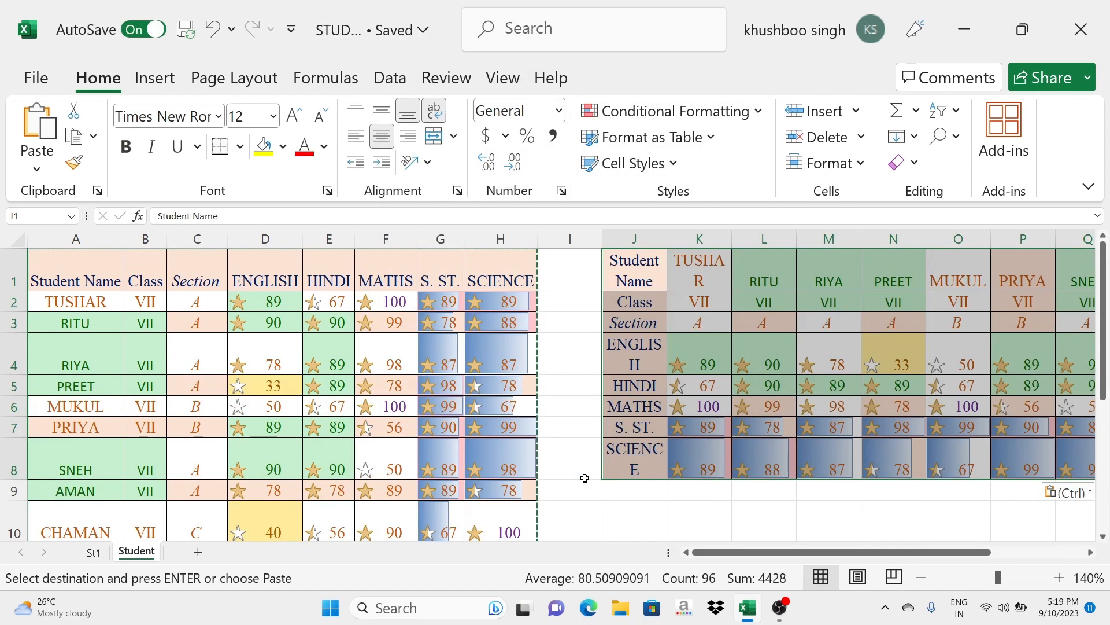
drag(736, 552, 830, 558)
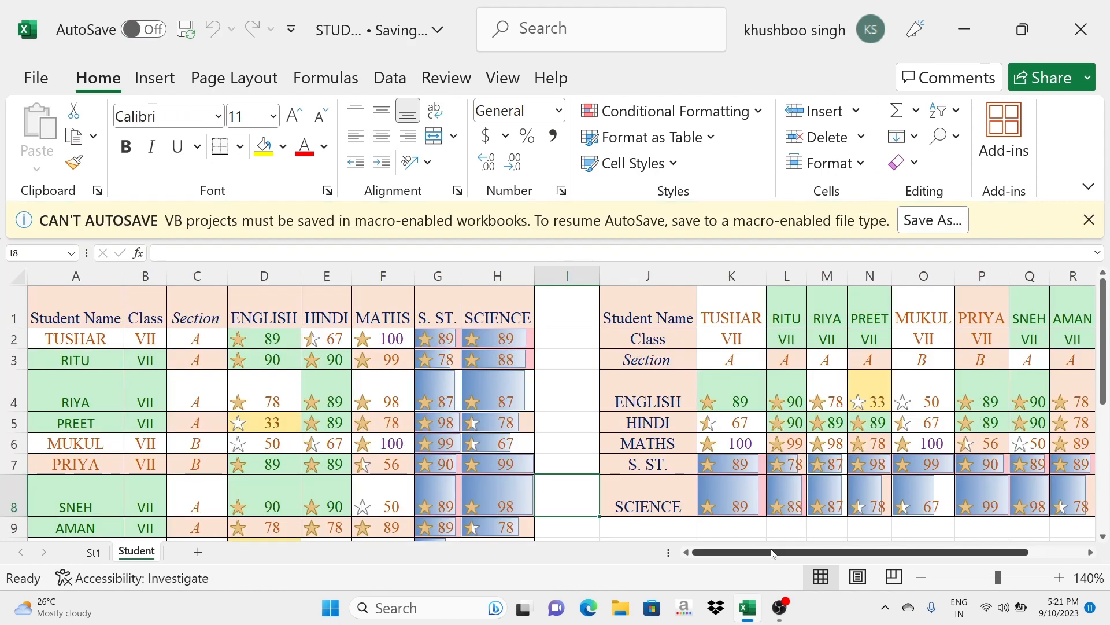
drag(773, 553, 829, 554)
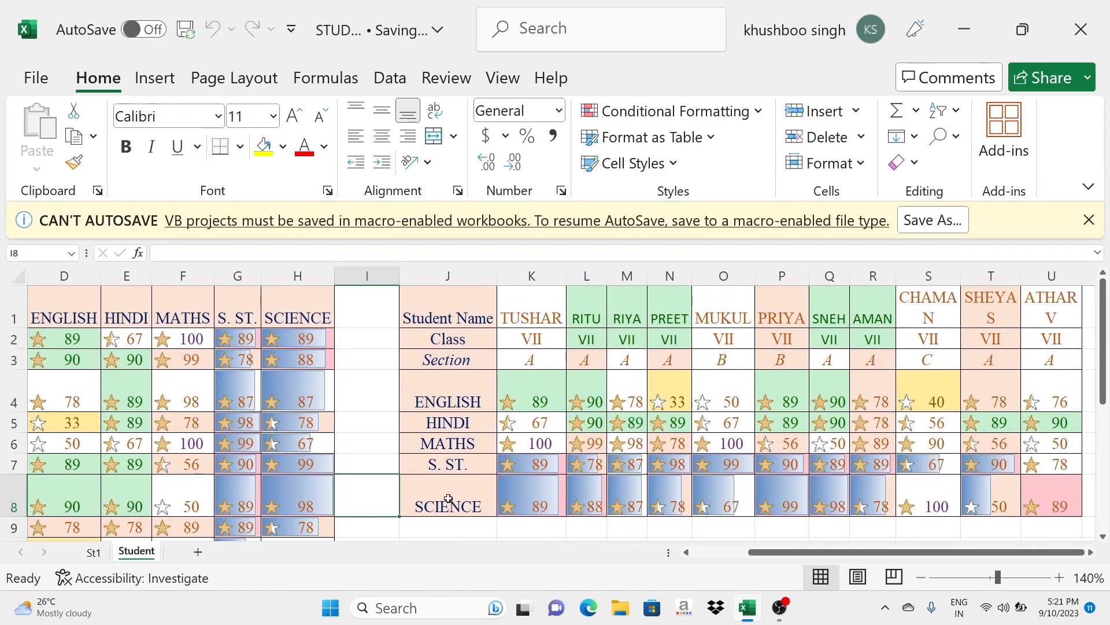
Step: Add a new worksheet after Student and create a Worksheet SelectionChange procedure in its VBA code
click(197, 554)
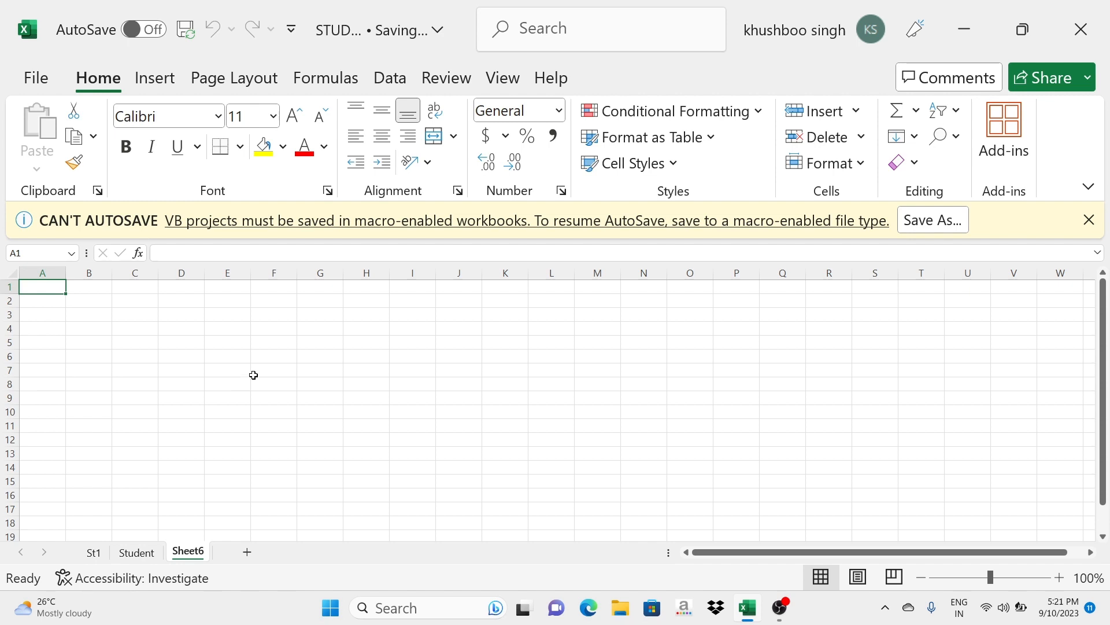
click(1089, 219)
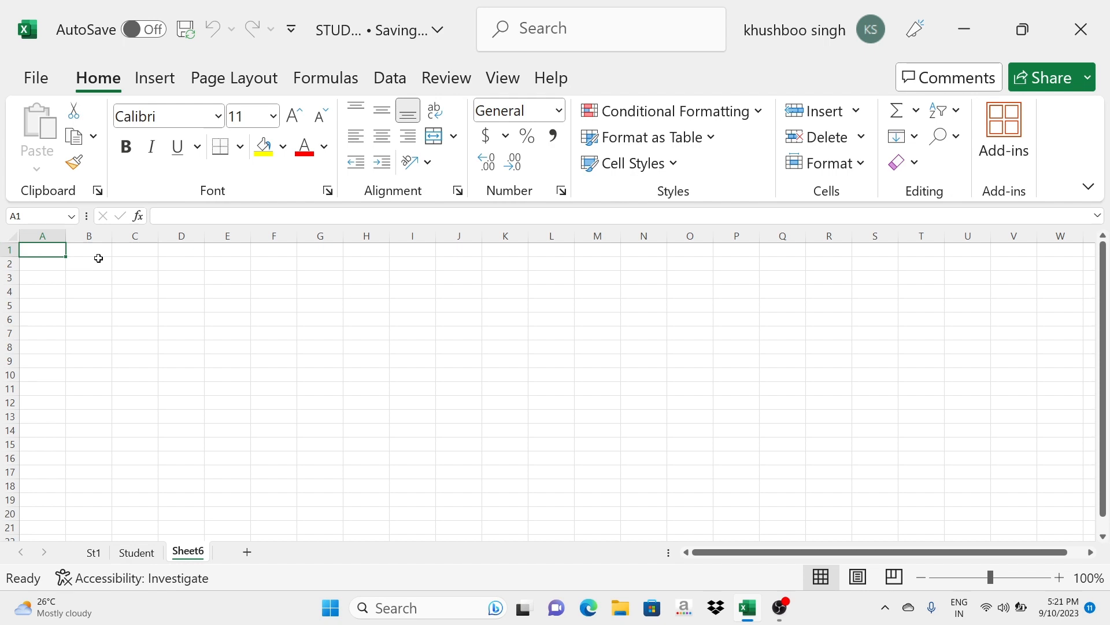
right_click(186, 551)
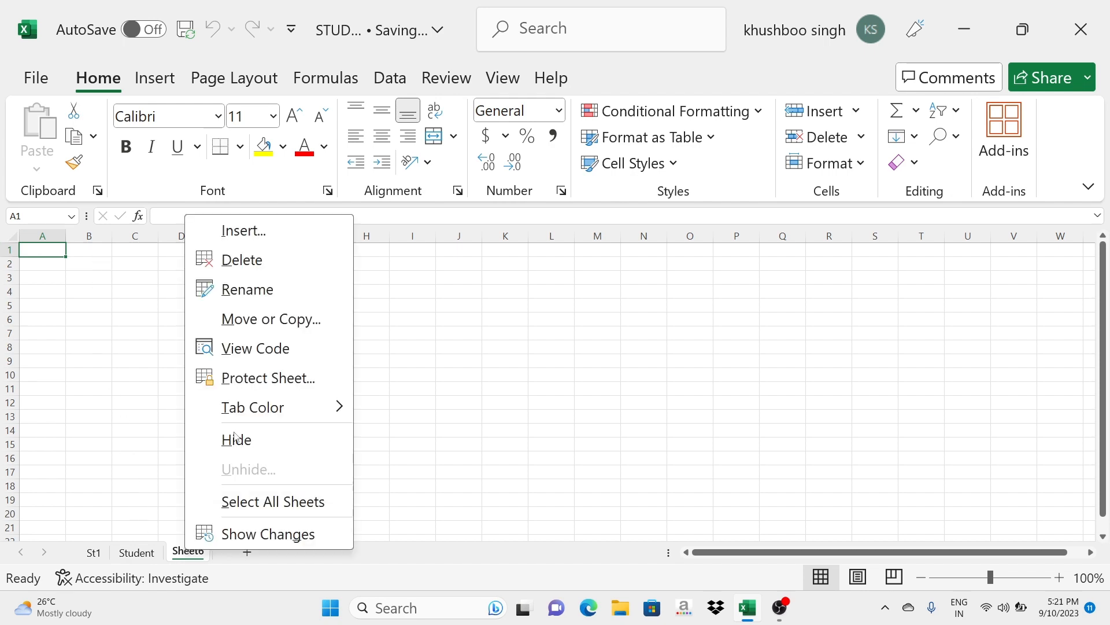
click(258, 348)
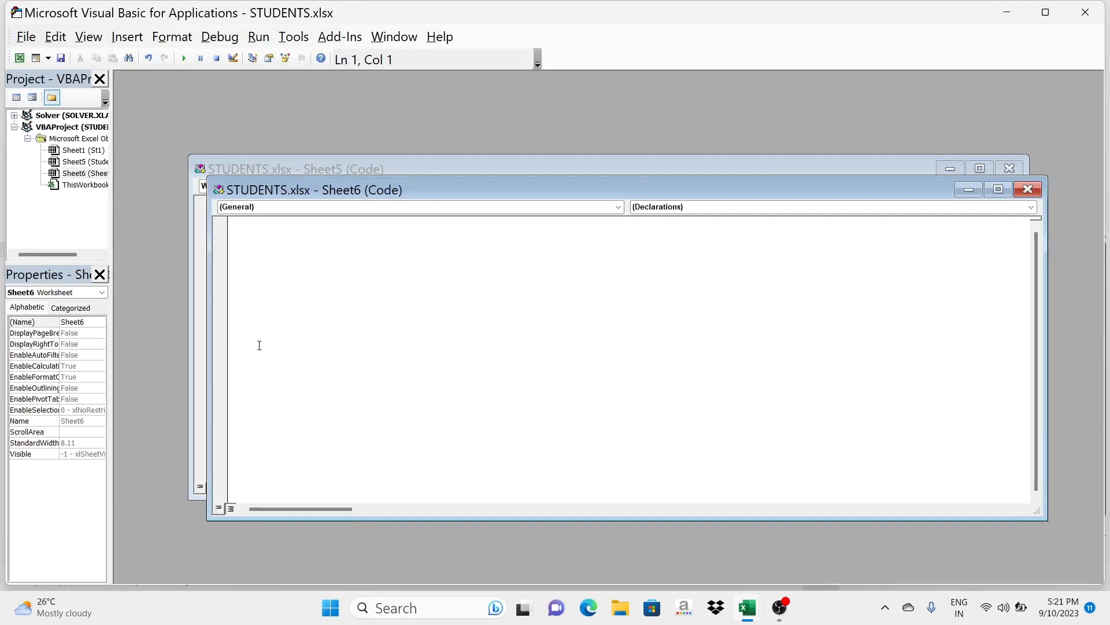
click(619, 207)
click(583, 230)
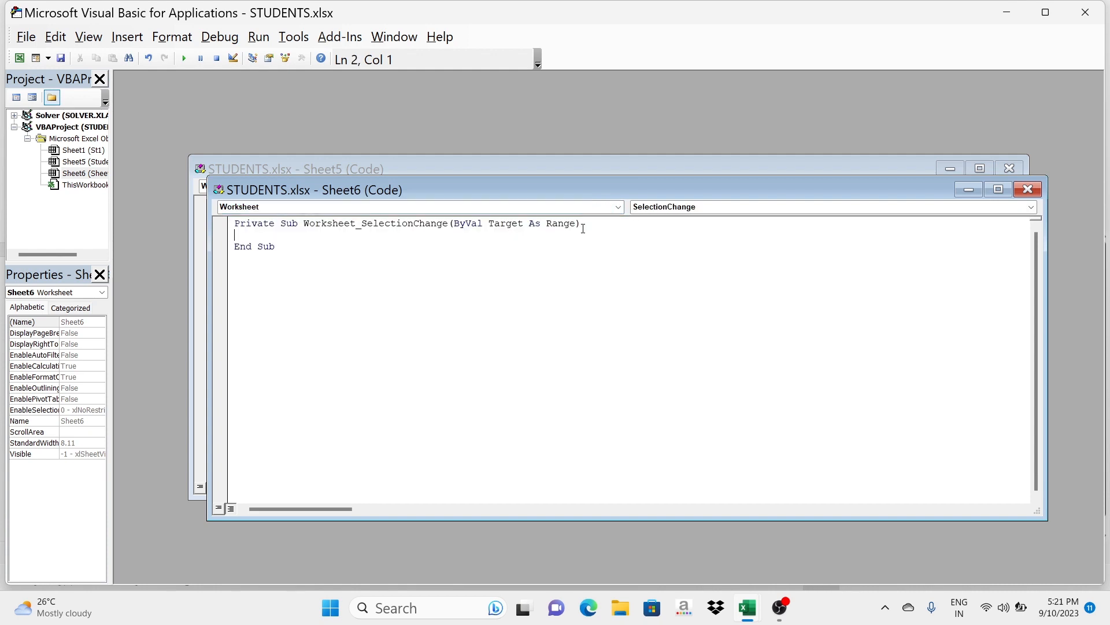
Step: Write cells.EntireColumn.AutoFit inside the SelectionChange procedure and return to the worksheet
text(cells.)
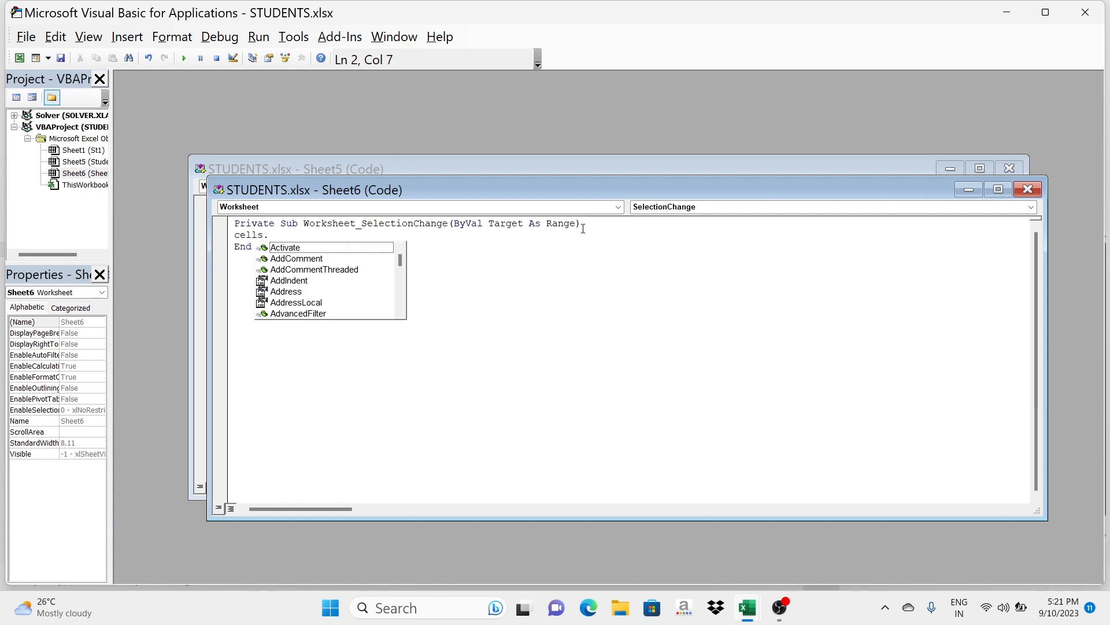
text(entir)
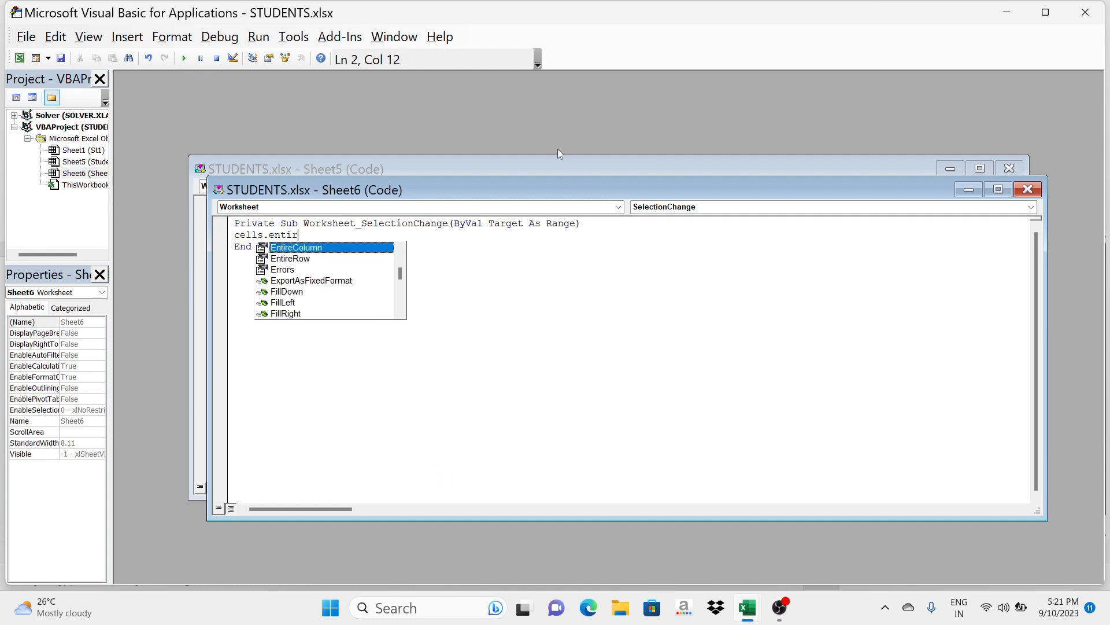
double_click(342, 248)
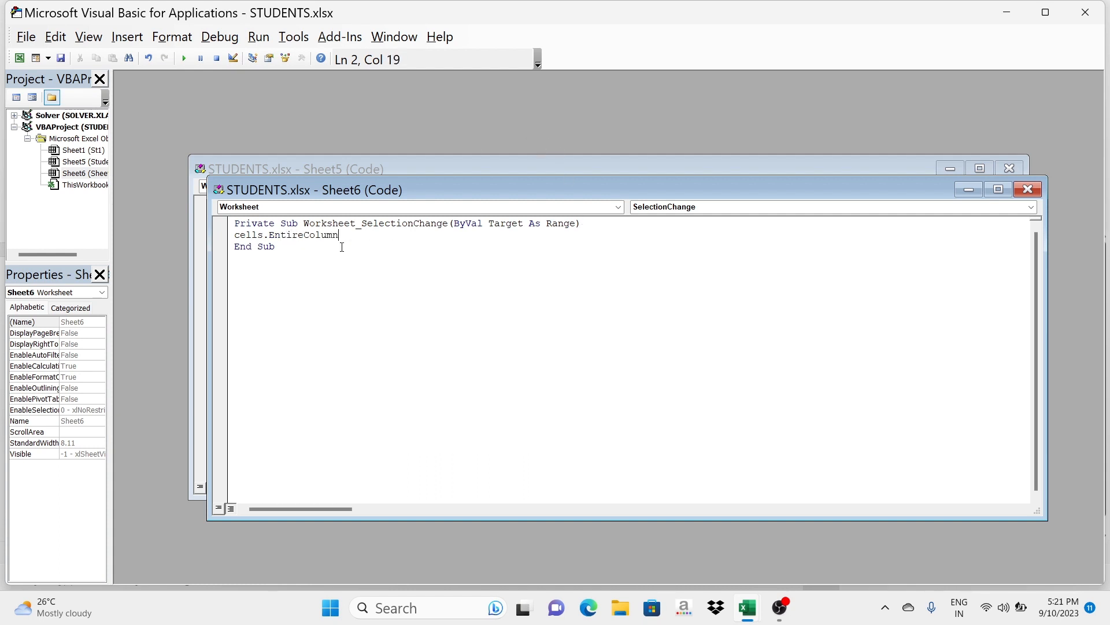
text(.)
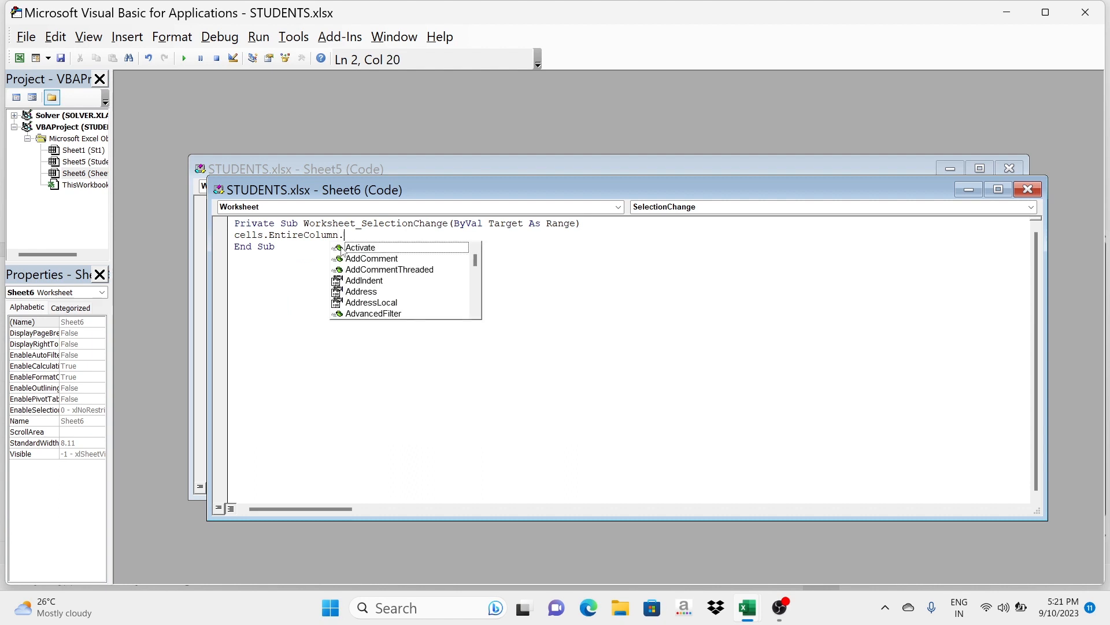
text(auto)
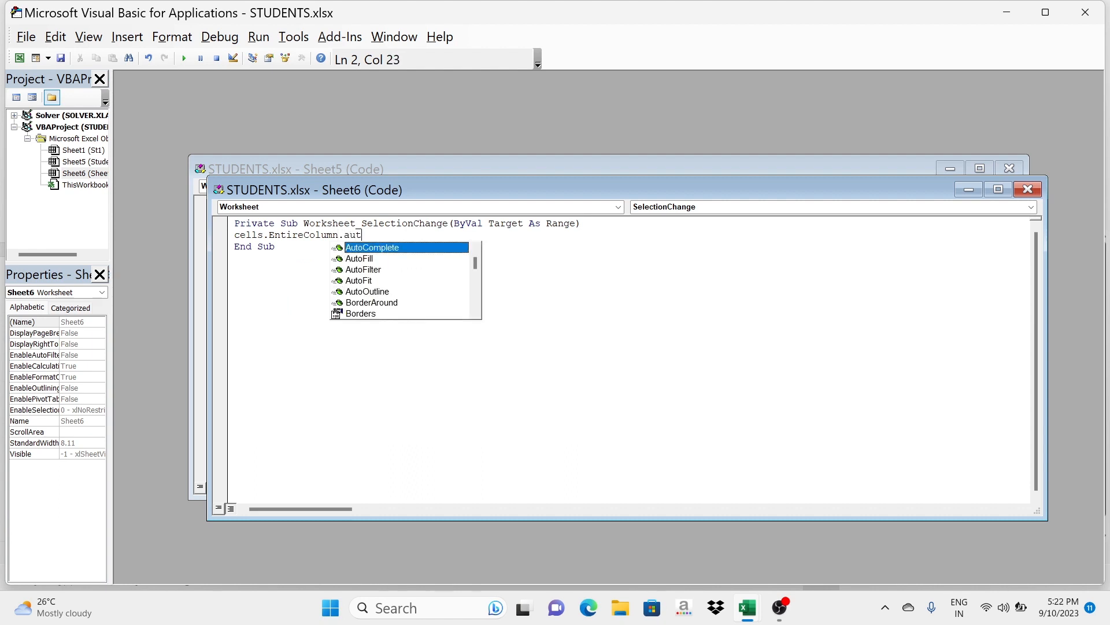
double_click(370, 281)
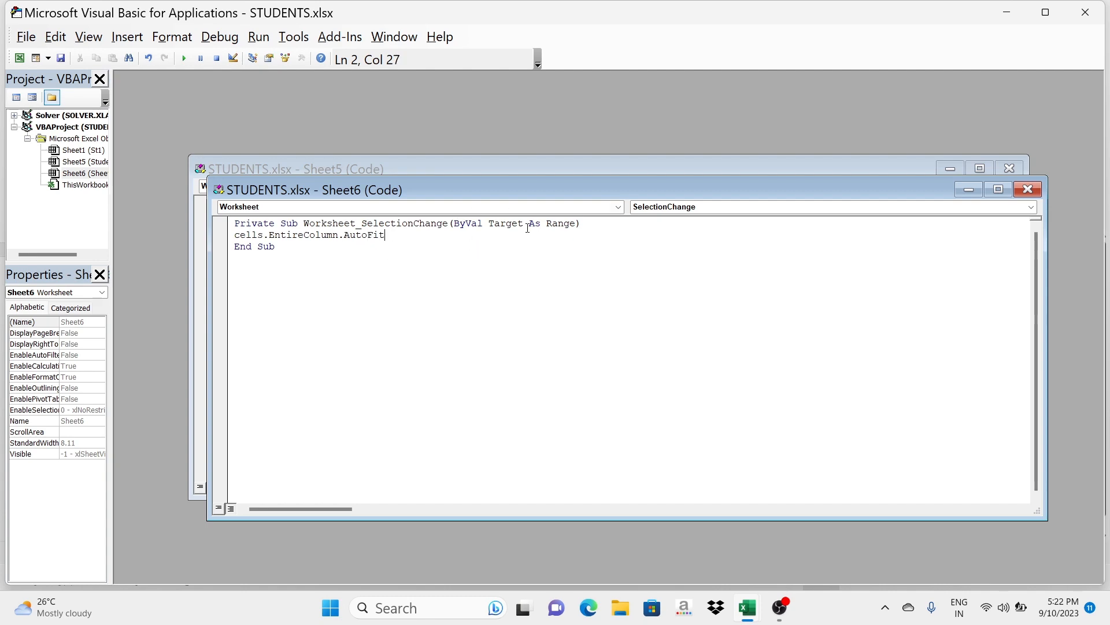
click(1084, 20)
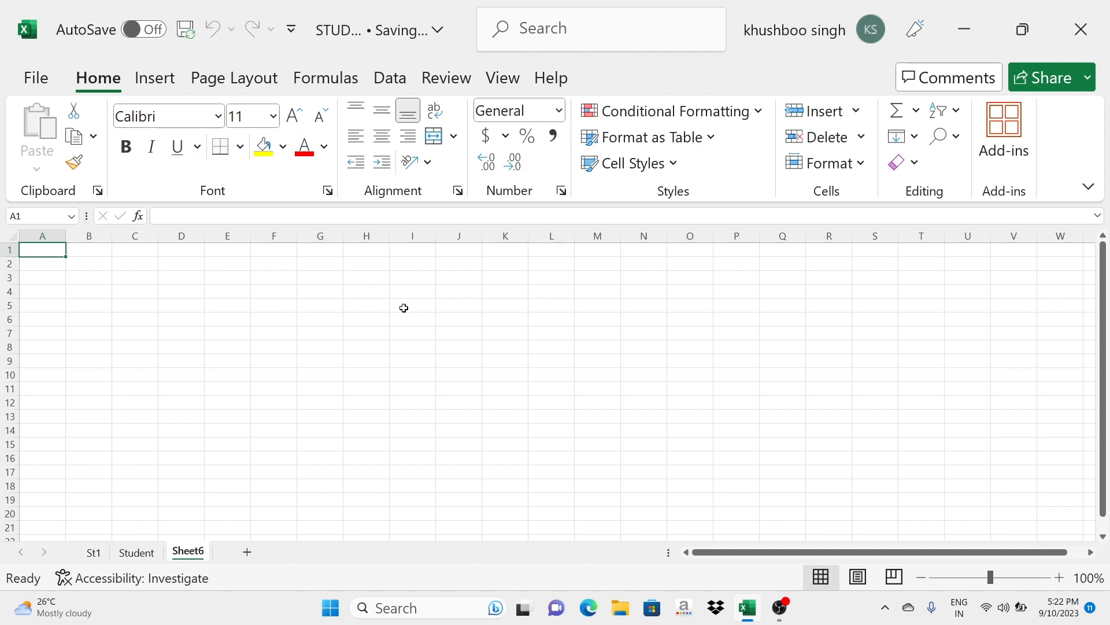
Step: Enter a person's full name in cell A1 of Sheet6 to test the column autofit
text(Ra)
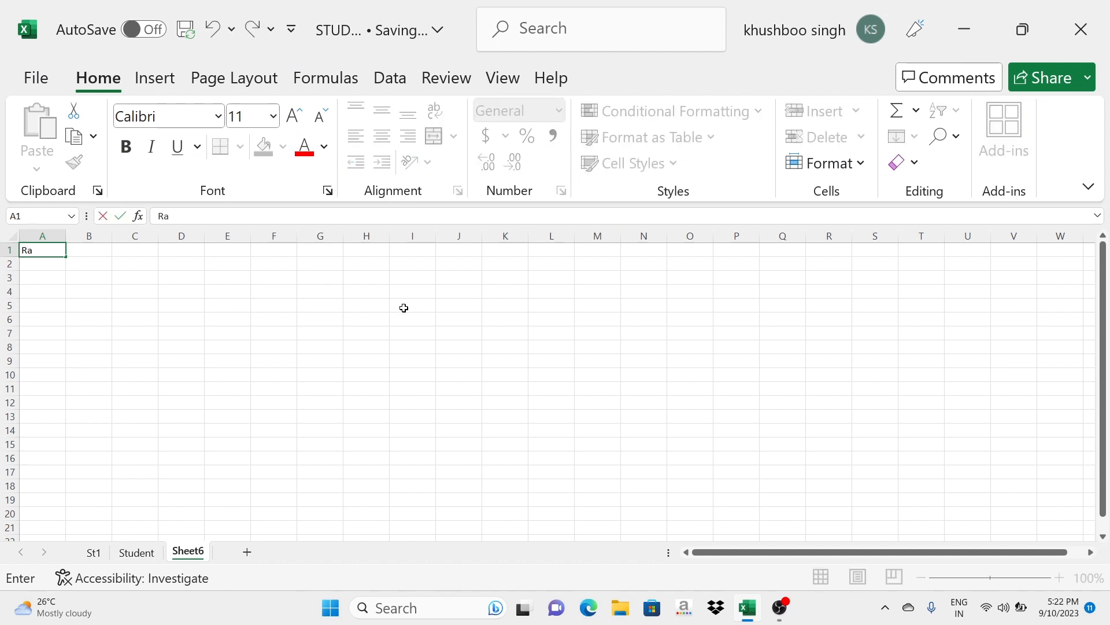
text(kesh Sharma)
key(Return)
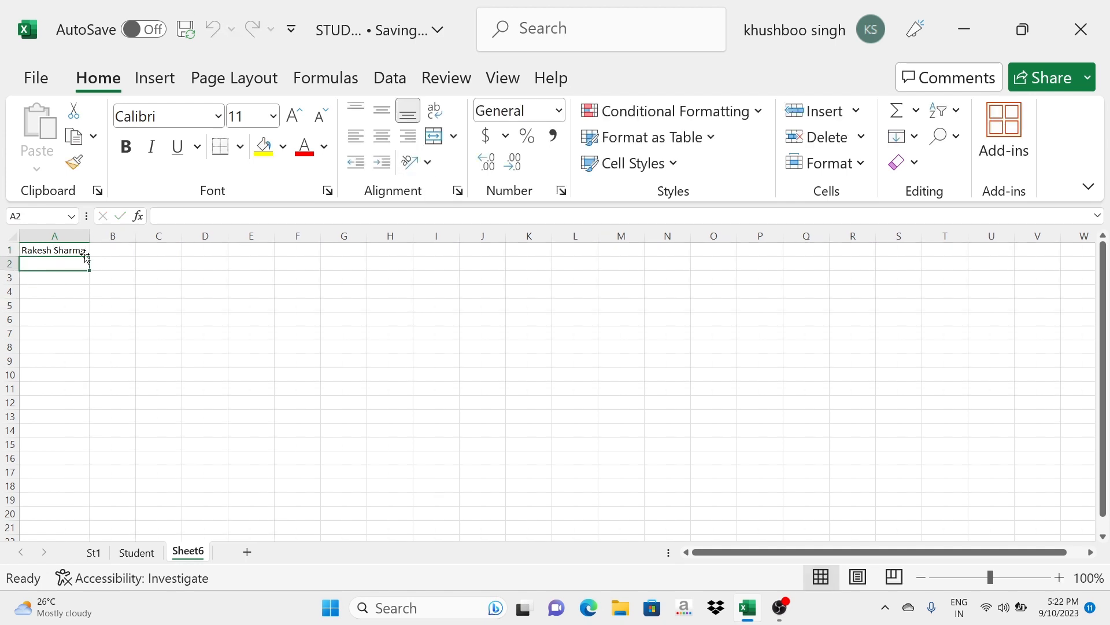
Step: Enter "Student's Name" in cell B1 of Sheet6 and go back to the Student sheet
click(1062, 576)
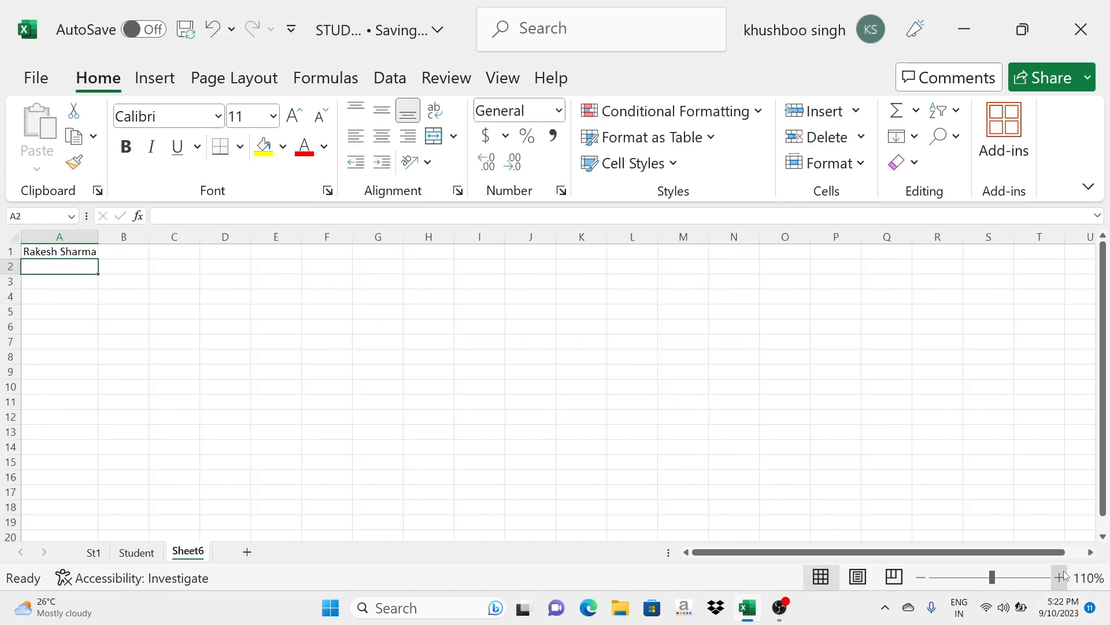
click(1063, 577)
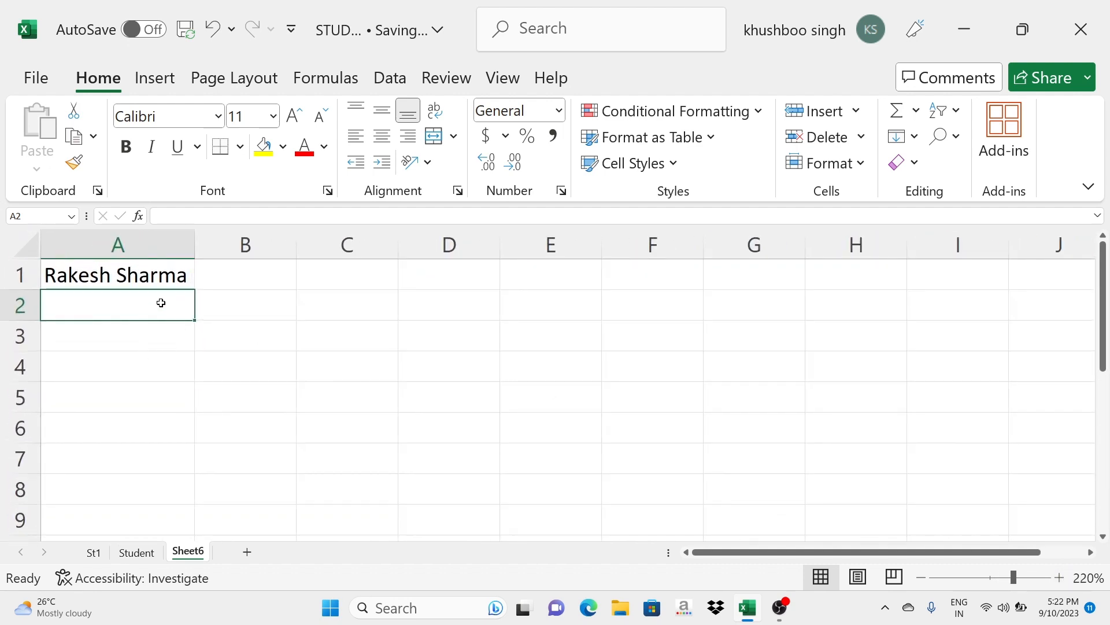
click(238, 275)
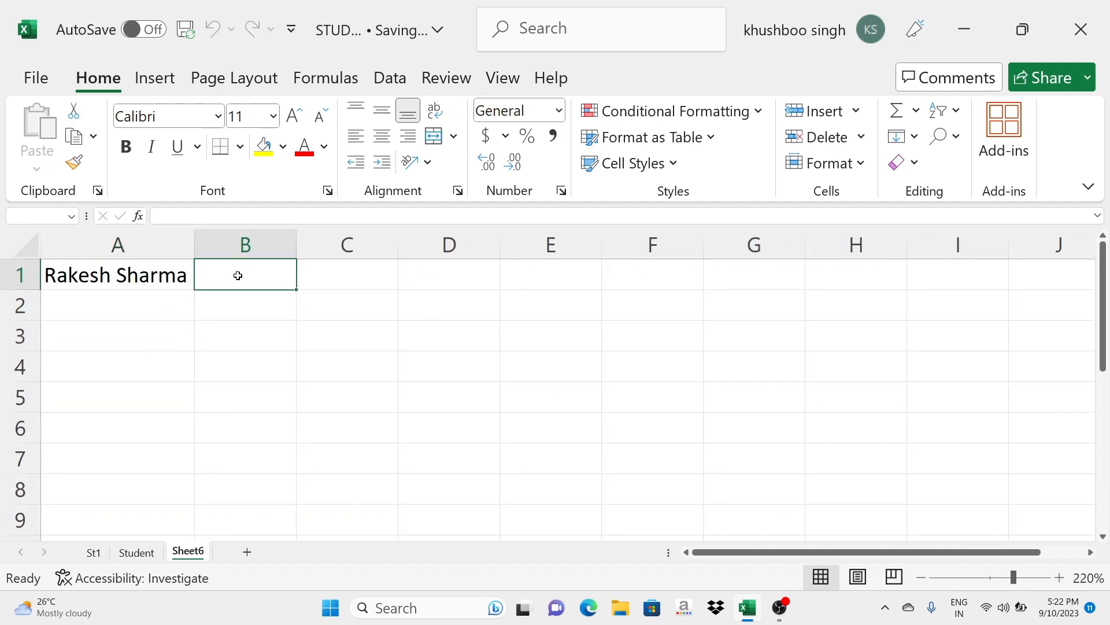
text(Stu)
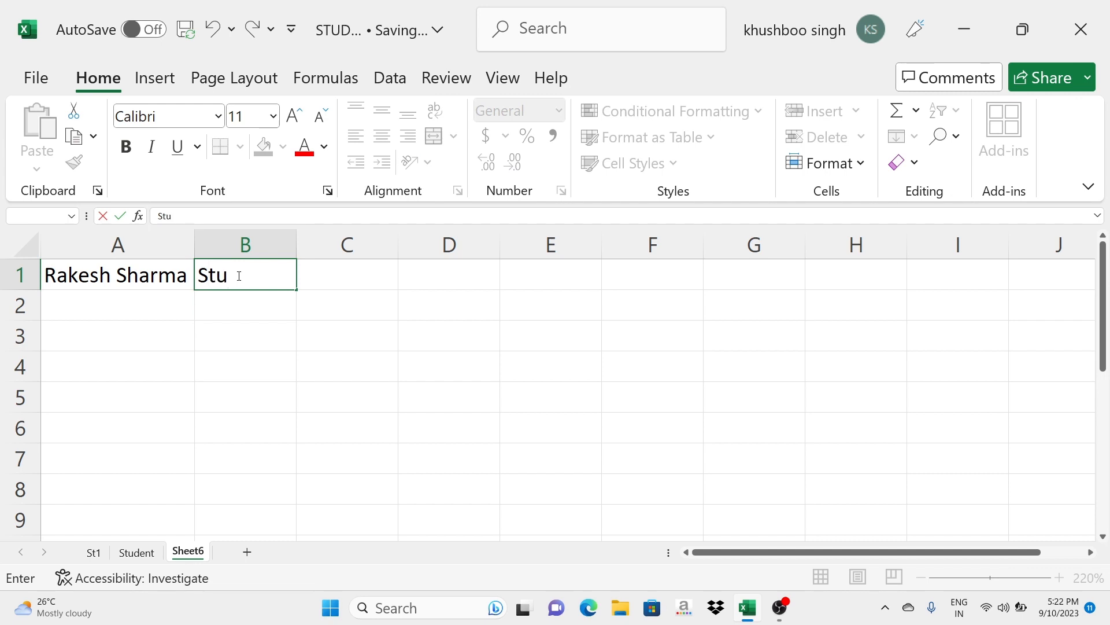
text(dent's Name)
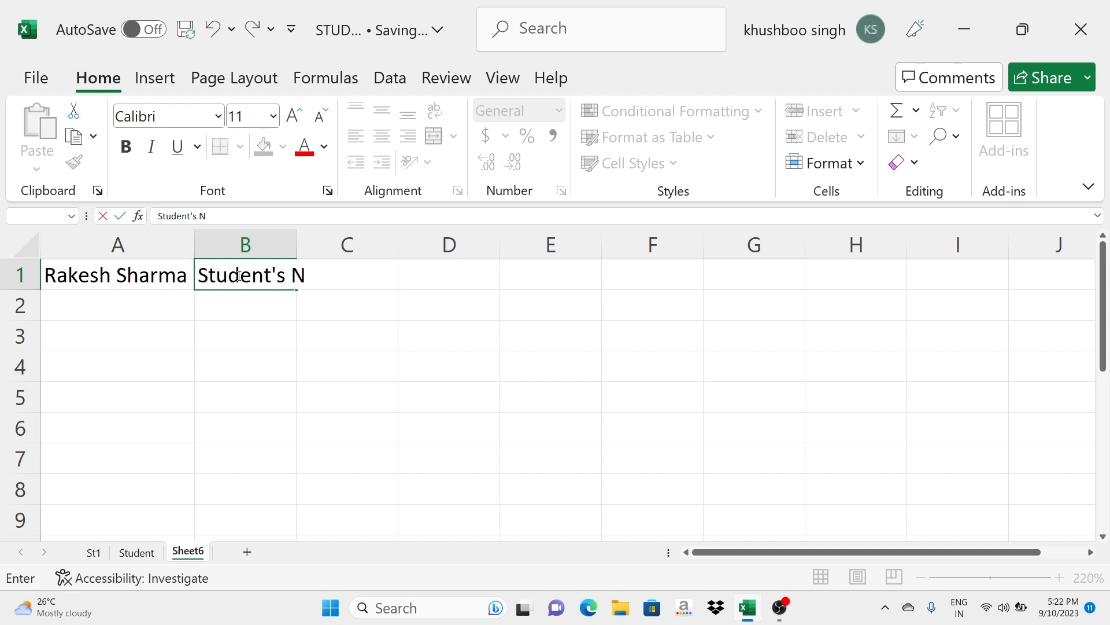
key(Return)
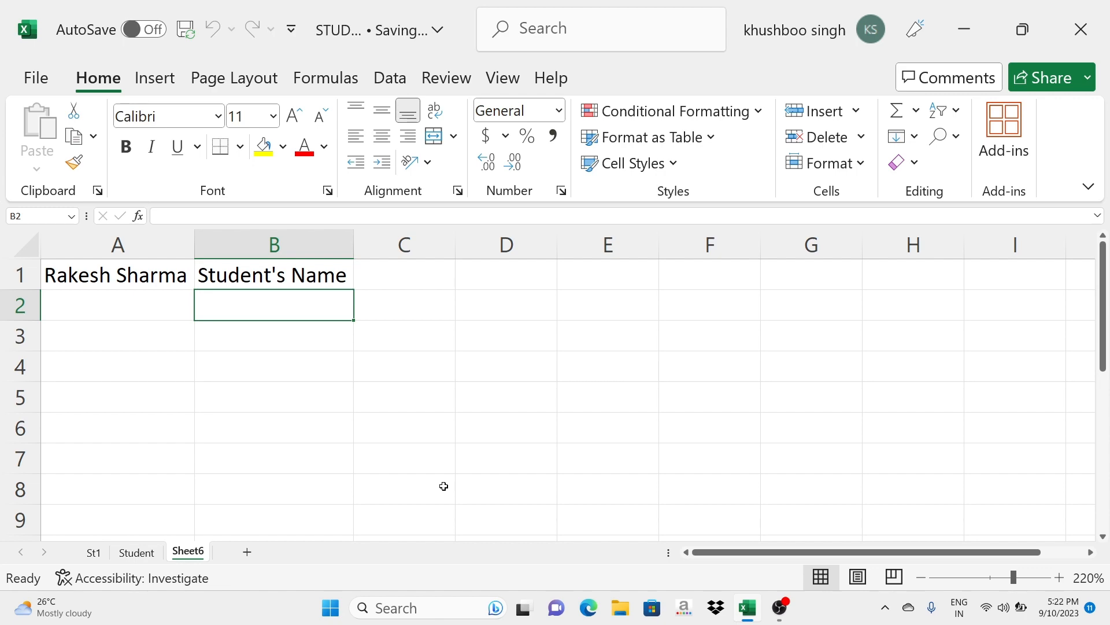
key(ctrl+Page_Up)
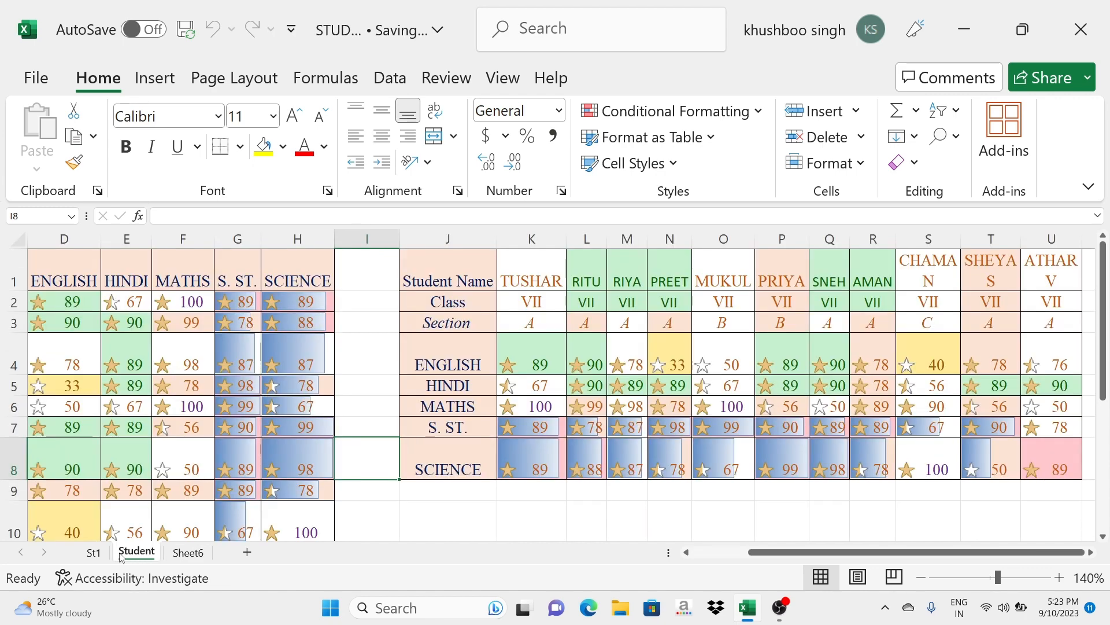